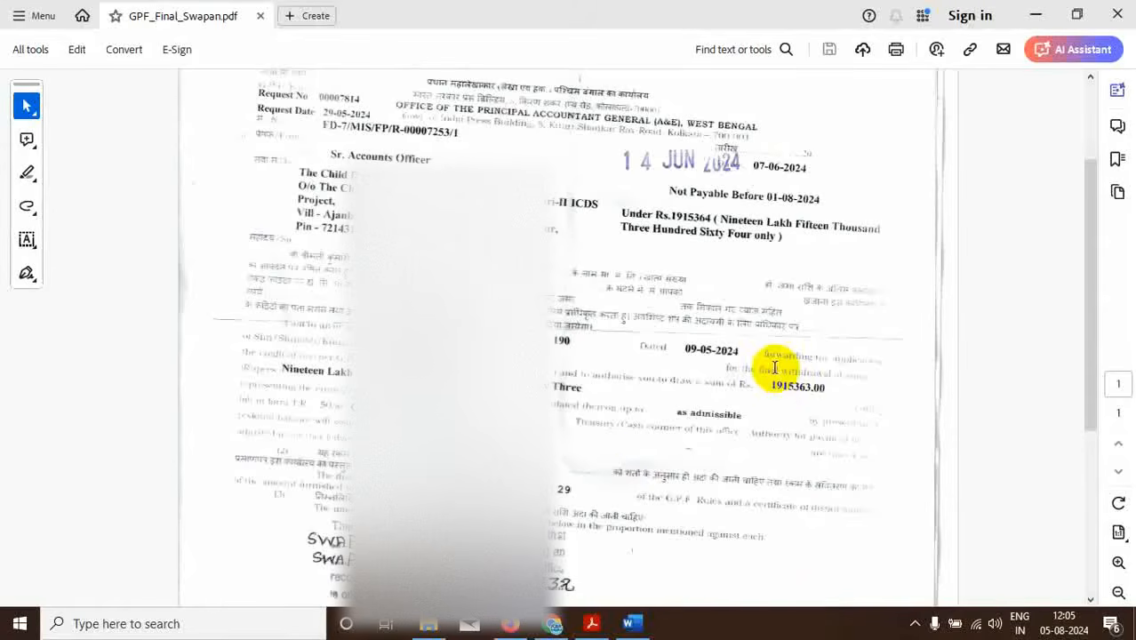
Leave the checked GPF authority PDF and return to the IFMS Application List in Firefox.
{"action": "left_click", "coordinate": [525, 626]}
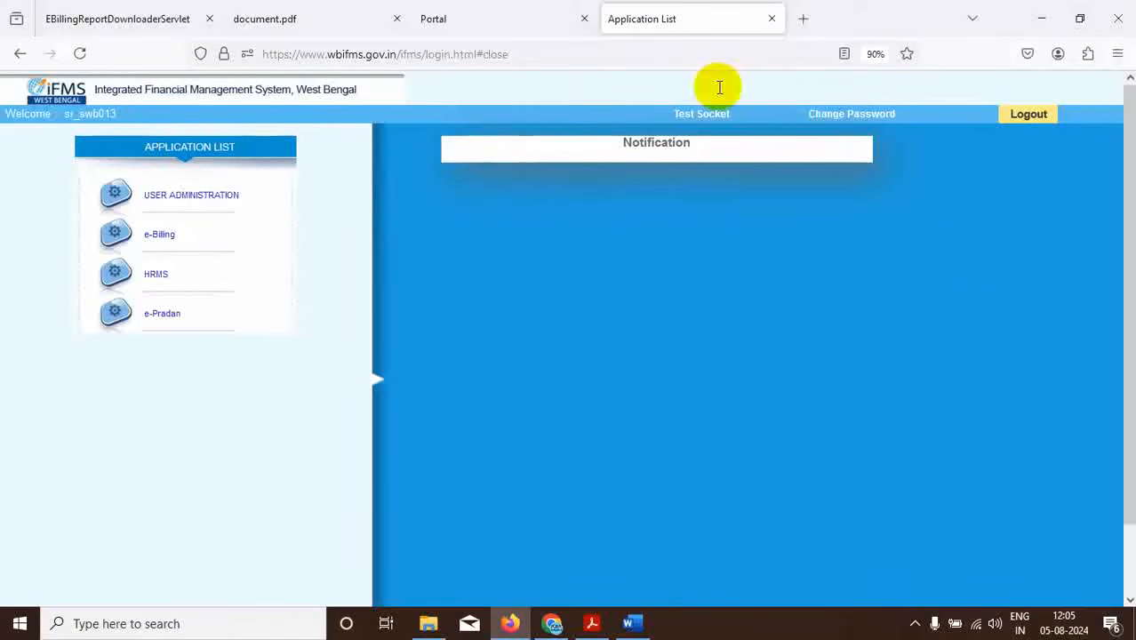
Launch HRMS from the WBIFMS portal, dismissing both popups and declining the digital signature certificate.
{"action": "left_click", "coordinate": [507, 19]}
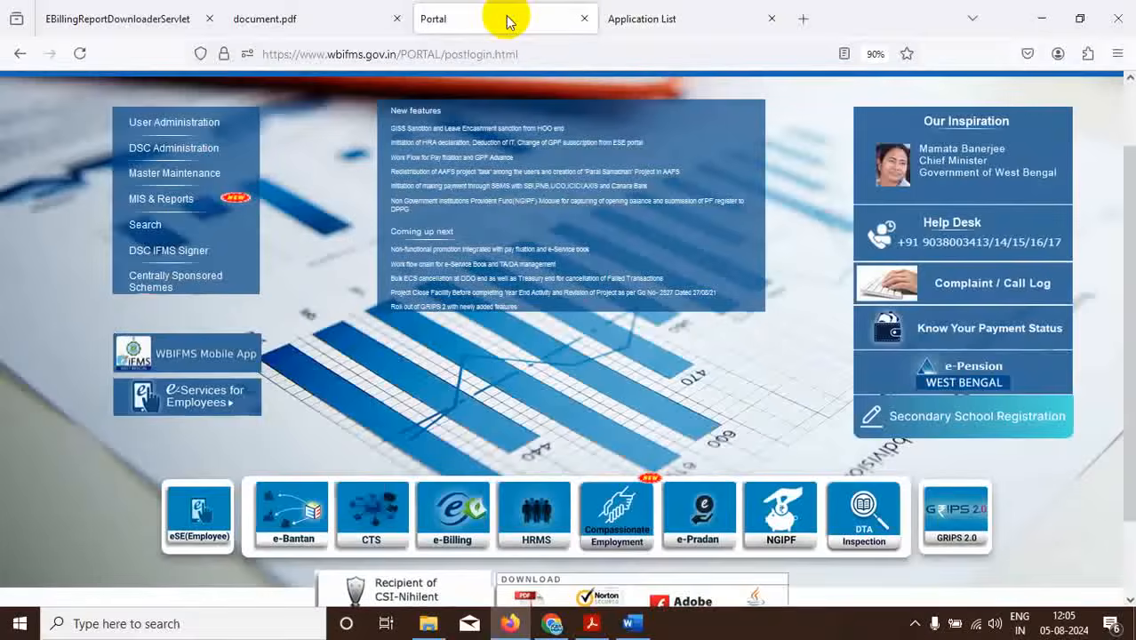
{"action": "left_click", "coordinate": [535, 526]}
{"action": "left_click", "coordinate": [912, 20]}
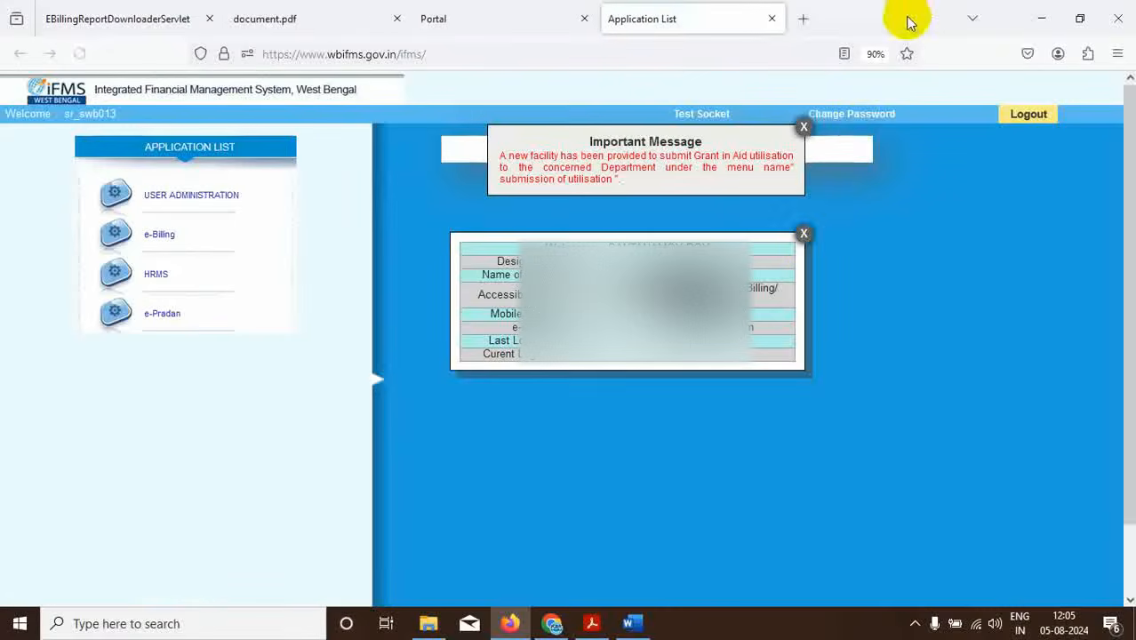
{"action": "left_click", "coordinate": [804, 234]}
{"action": "left_click", "coordinate": [804, 127]}
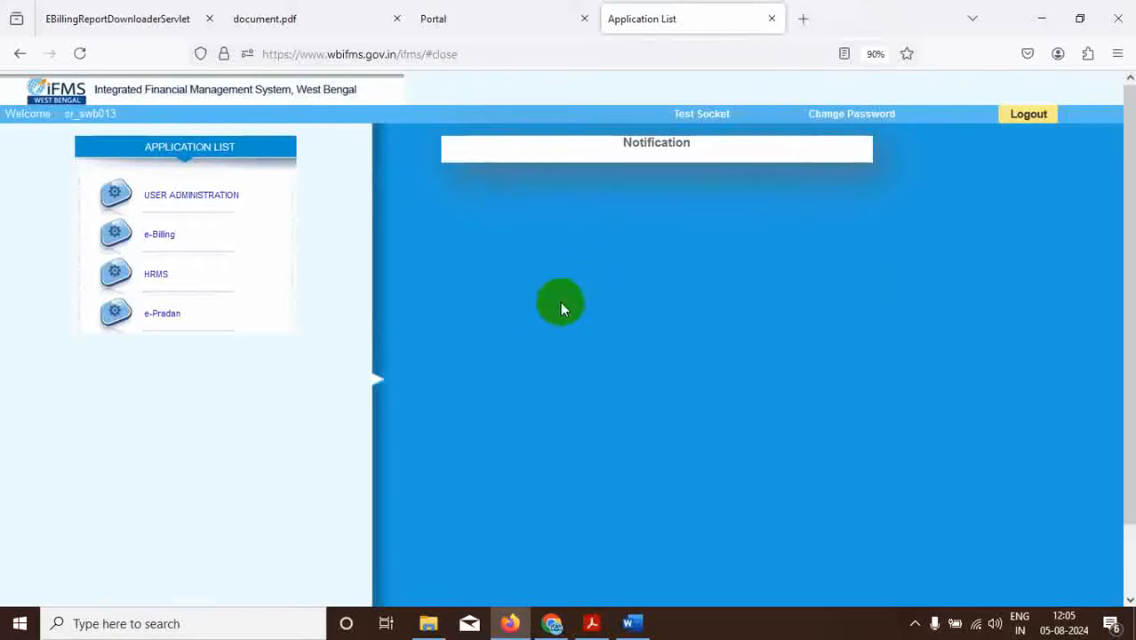
{"action": "left_click", "coordinate": [157, 275]}
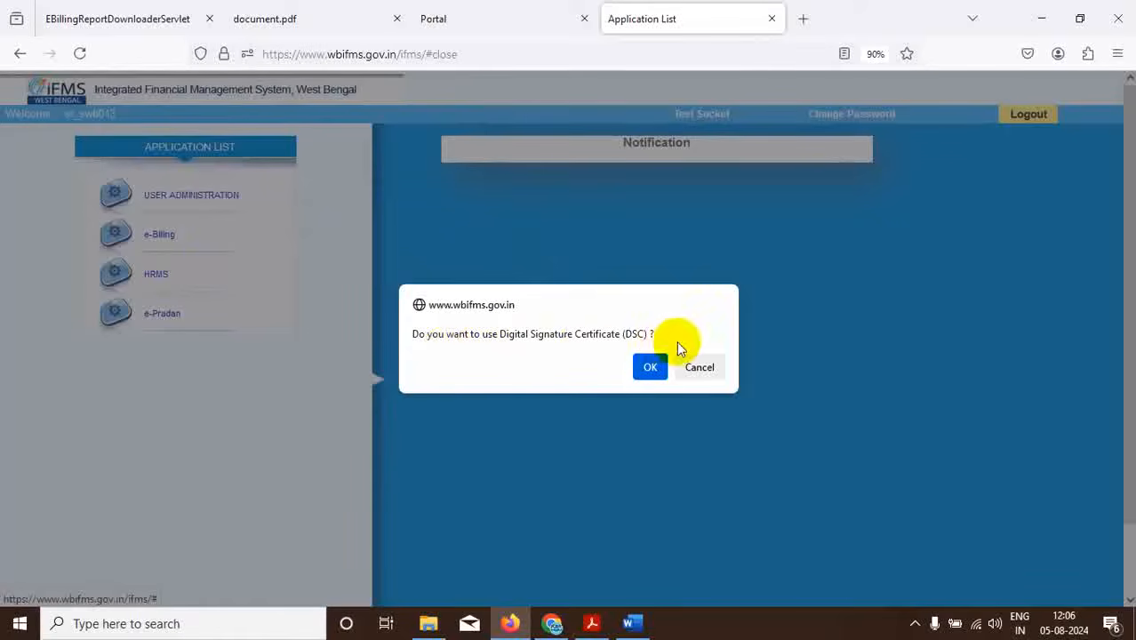
{"action": "left_click", "coordinate": [699, 367]}
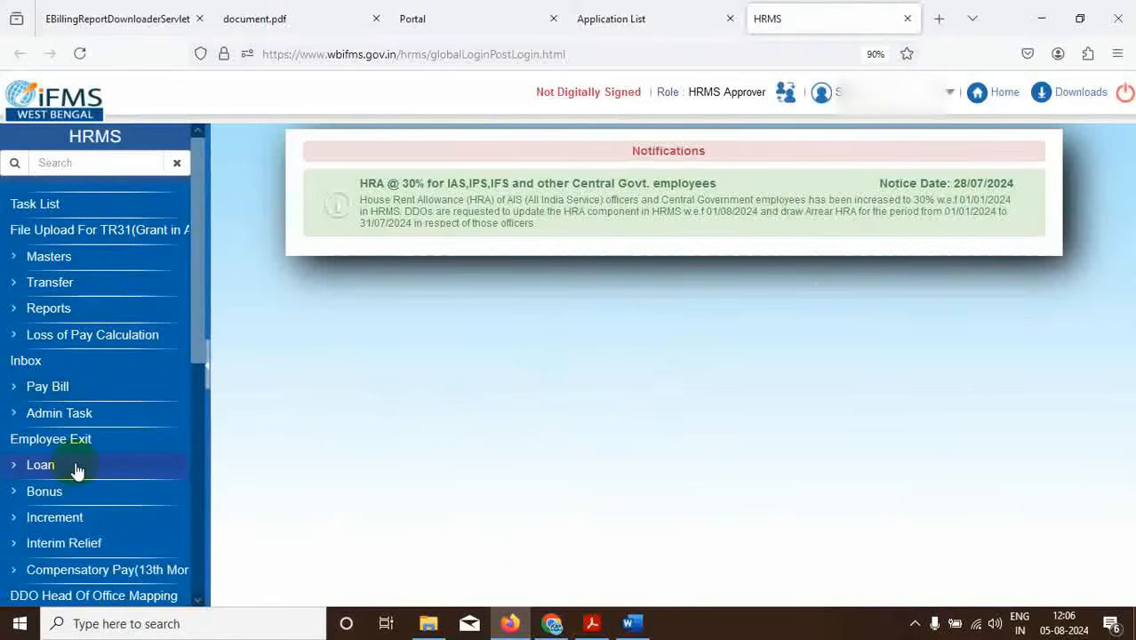
Open TR 50 Sanction Entry from the TR 50 sanction menu in the HRMS sidebar.
{"action": "scroll", "coordinate": [76, 471], "scroll_direction": "down", "scroll_amount": 5}
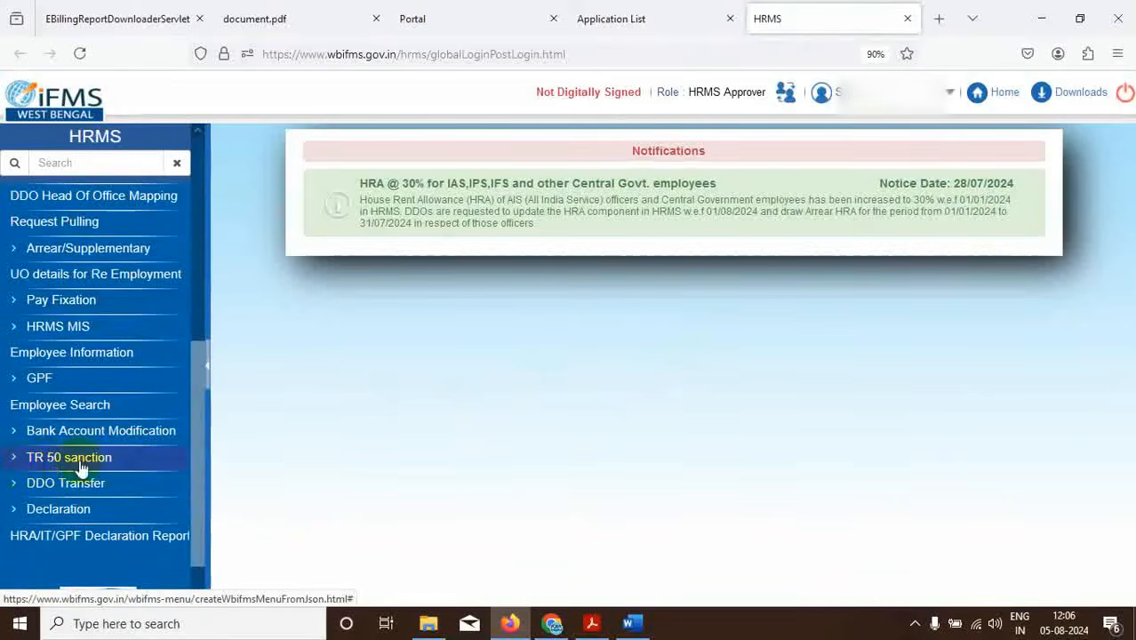
{"action": "left_click", "coordinate": [83, 462]}
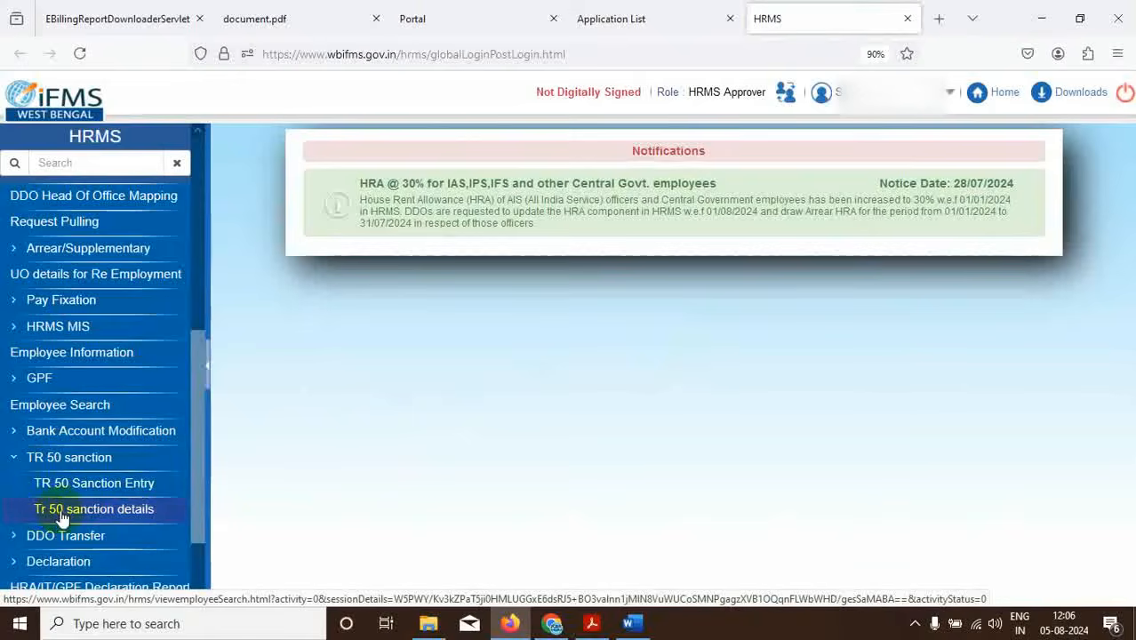
{"action": "left_click", "coordinate": [116, 488]}
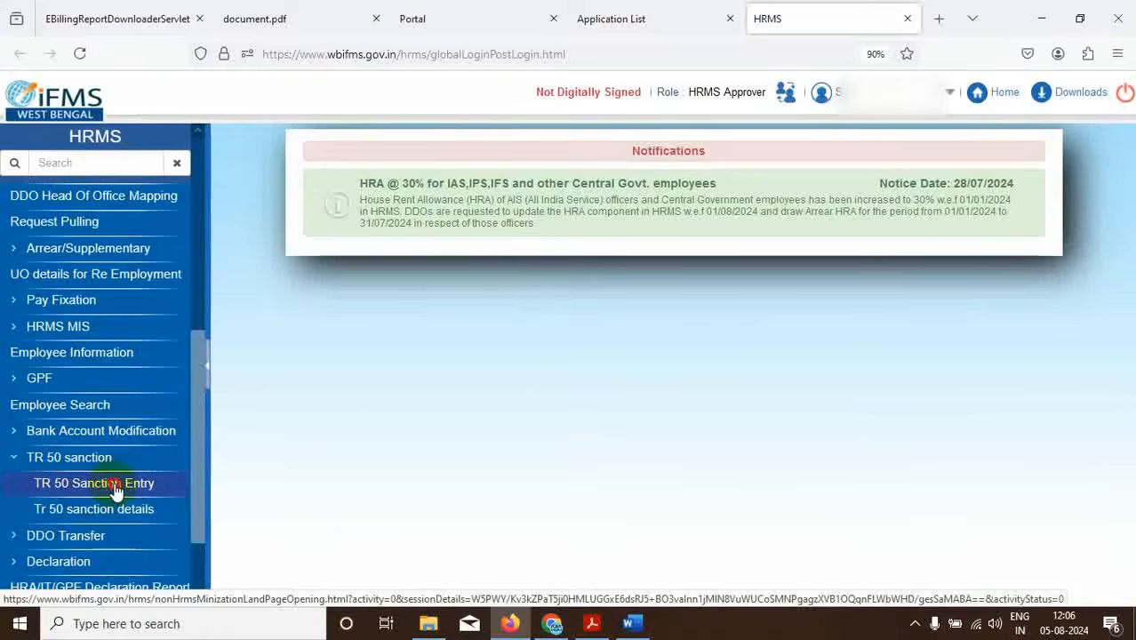
{"action": "left_click", "coordinate": [418, 269]}
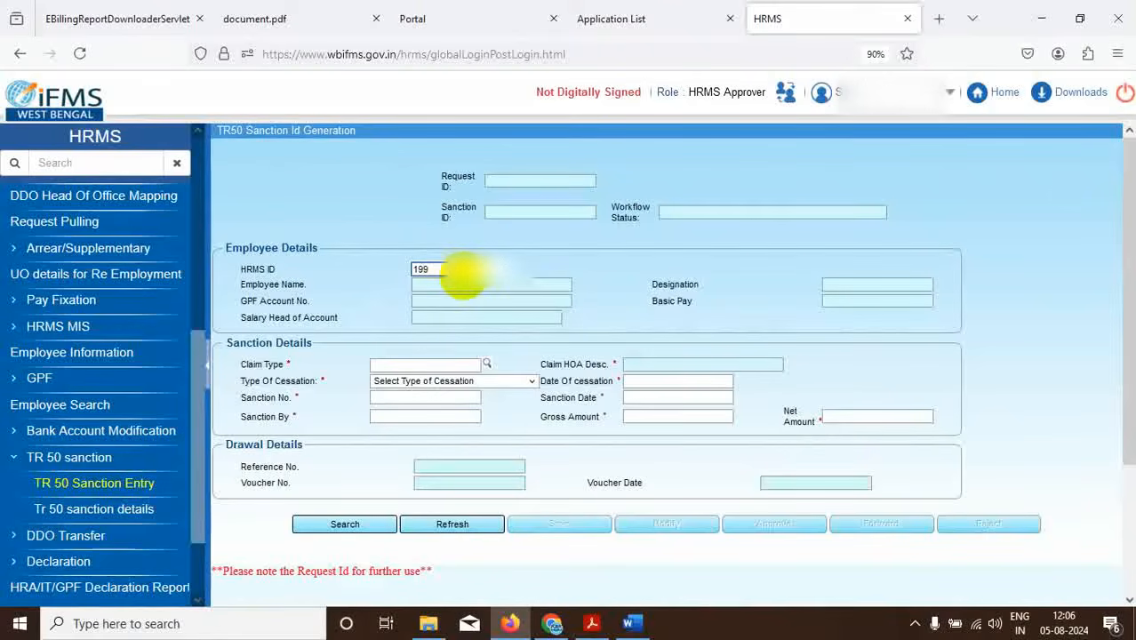
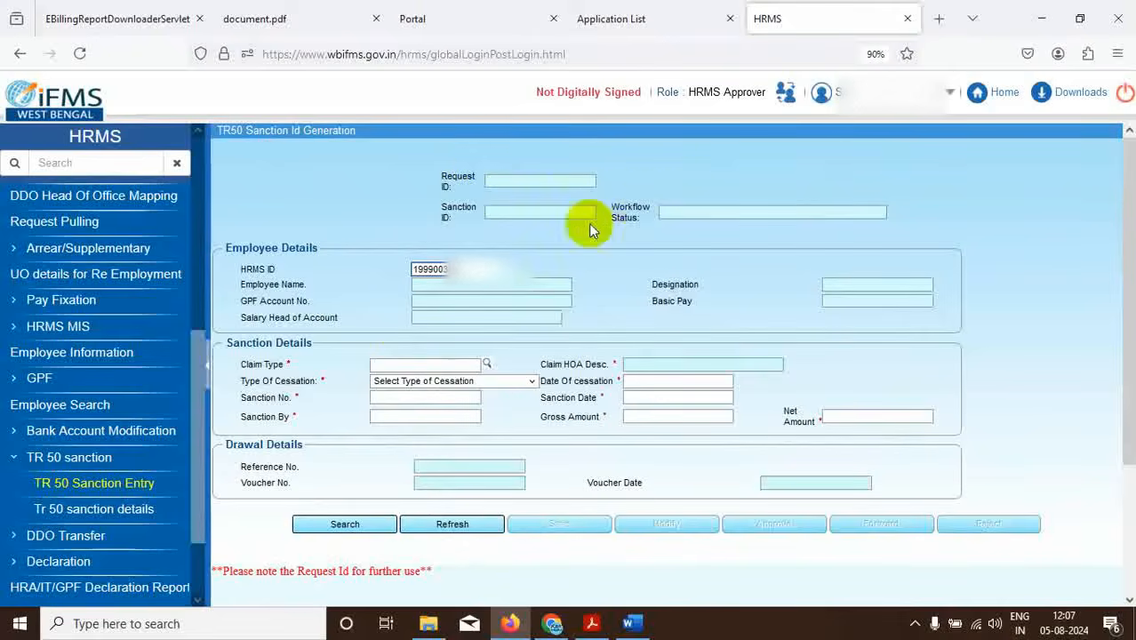
Search the employee's HRMS ID to load an Upper Division Clerk with basic pay 53800, then view the GPF PDF.
{"action": "left_click", "coordinate": [330, 523]}
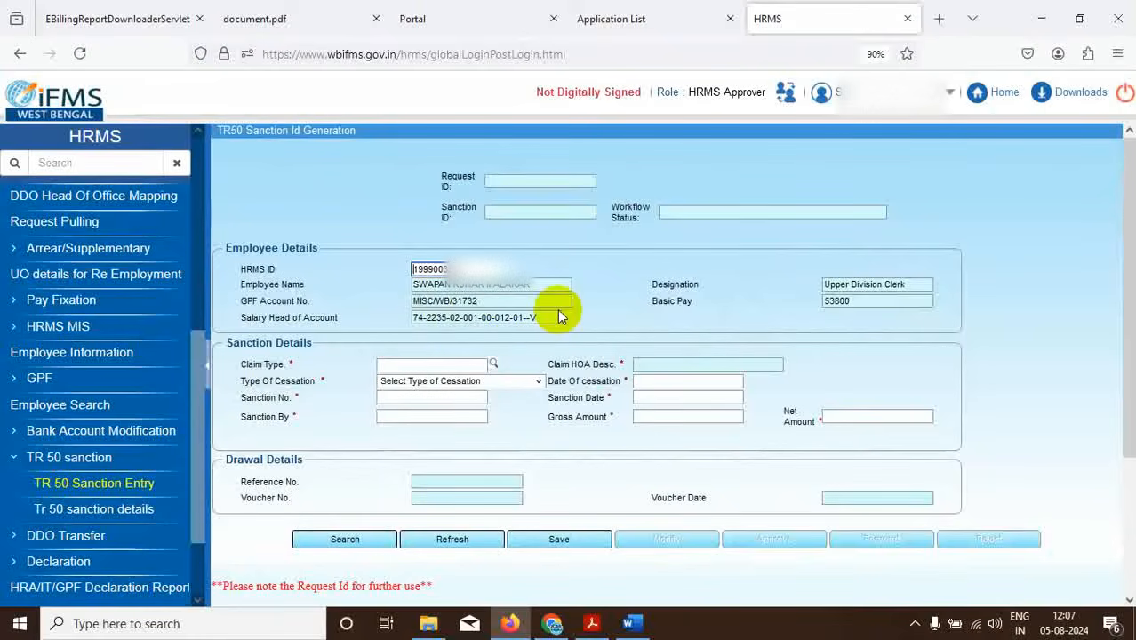
{"action": "left_click", "coordinate": [494, 365]}
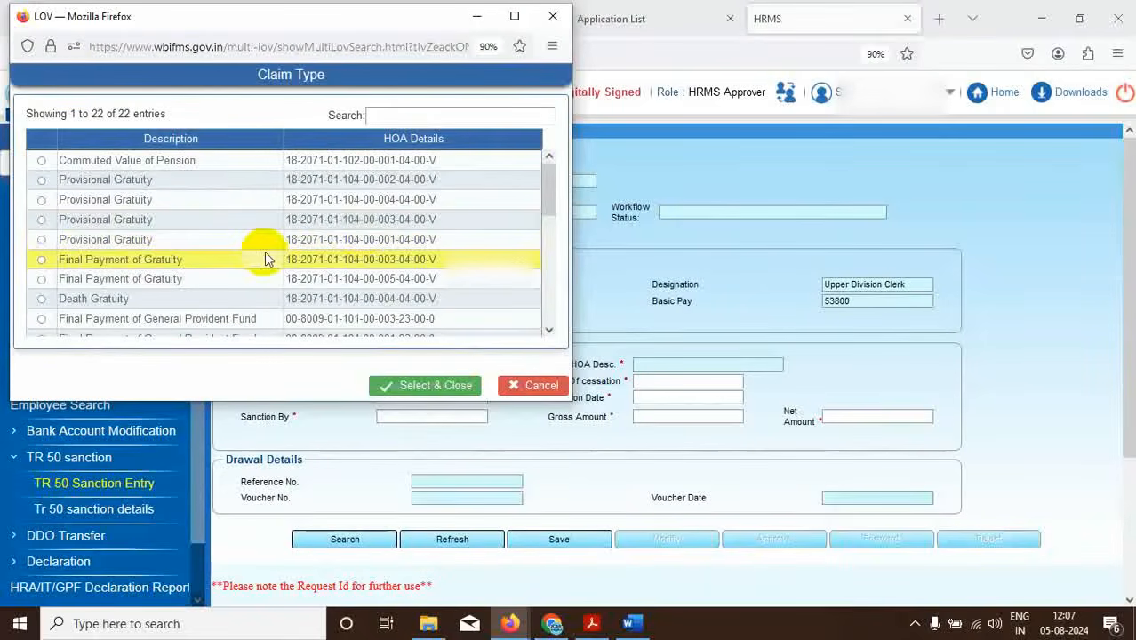
{"action": "left_click", "coordinate": [591, 623]}
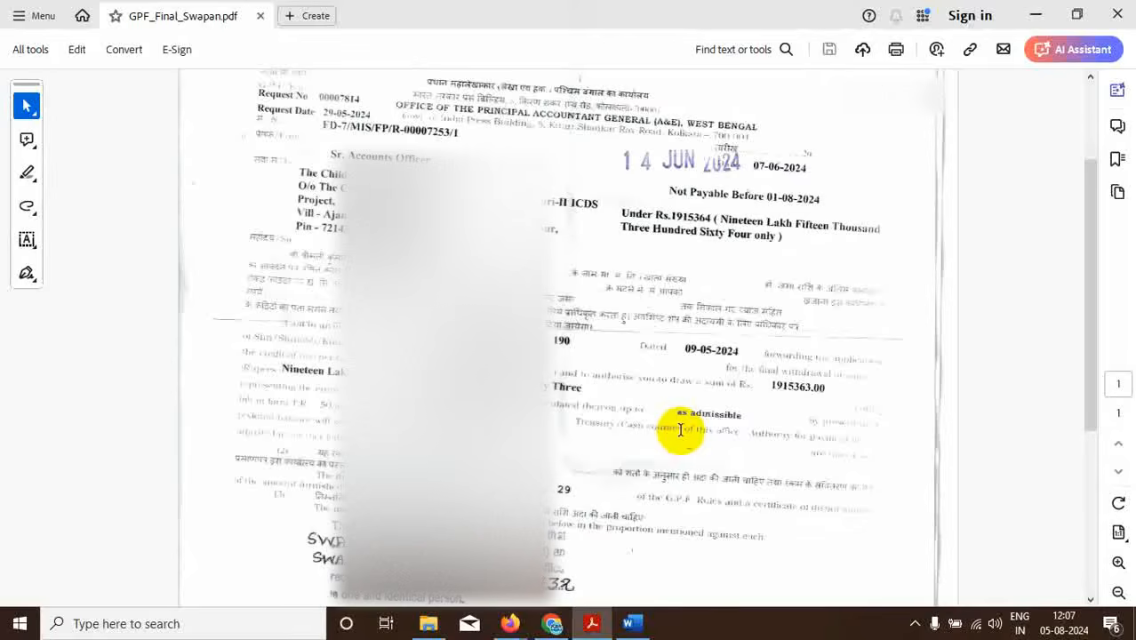
Scroll further down the GPF authority letter in Acrobat.
{"action": "scroll", "coordinate": [681, 430], "scroll_direction": "down", "scroll_amount": 4}
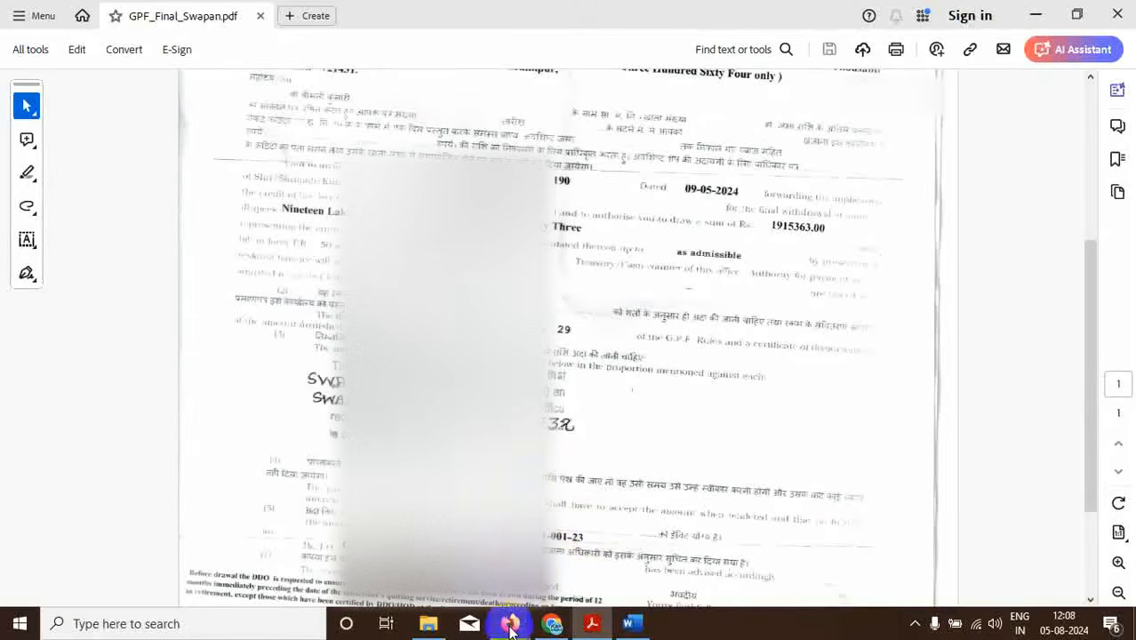
{"action": "mouse_move", "coordinate": [511, 628]}
{"action": "left_click", "coordinate": [632, 548]}
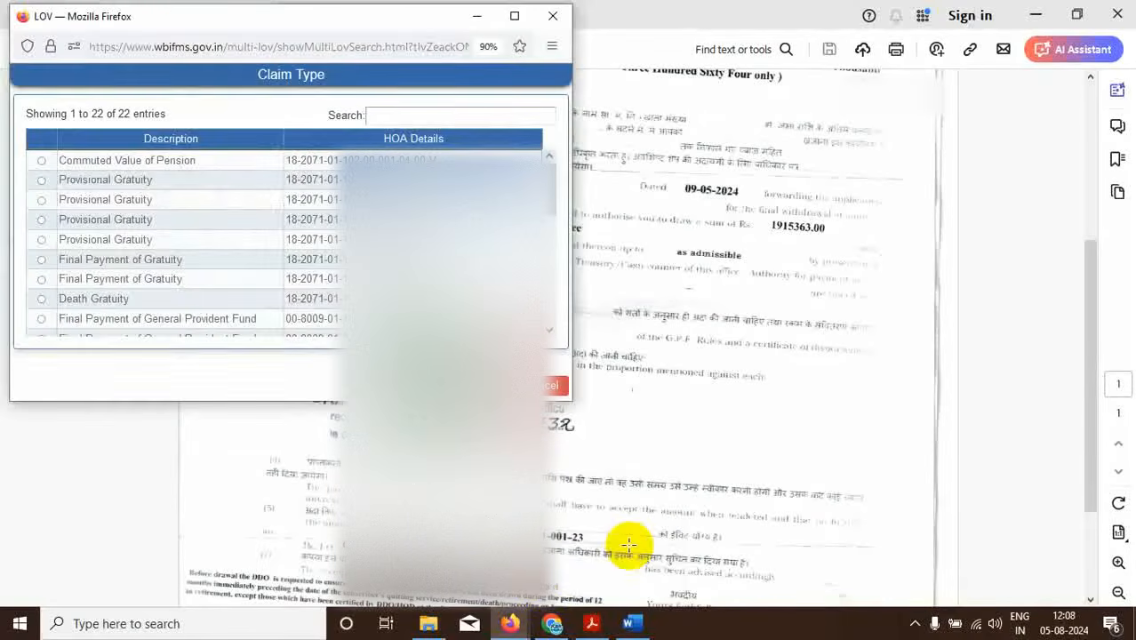
{"action": "mouse_move", "coordinate": [509, 628]}
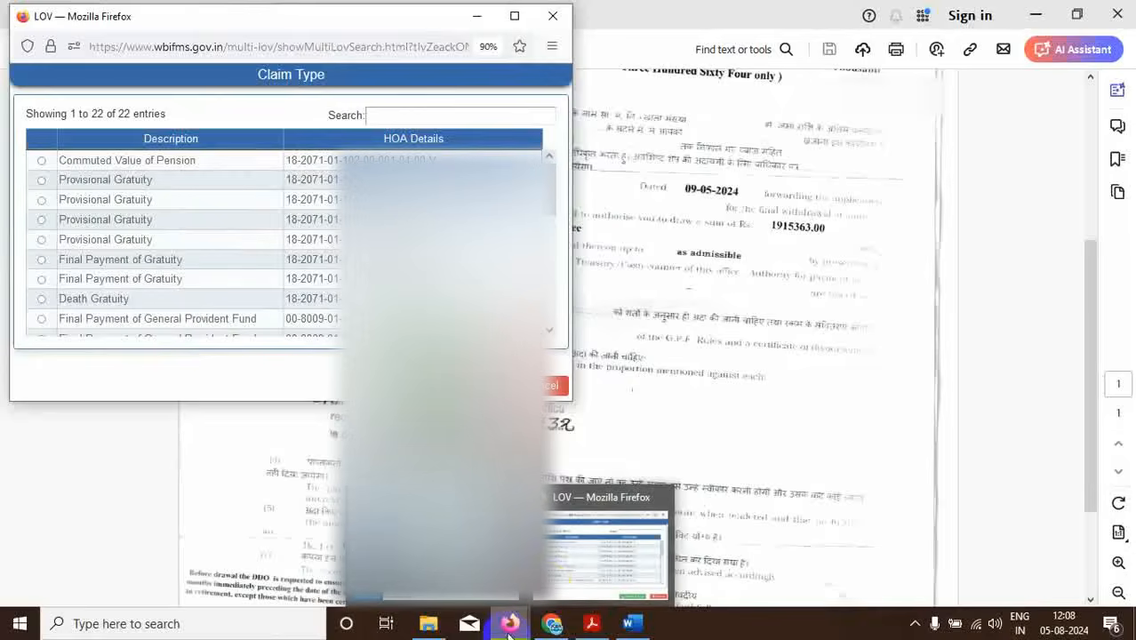
{"action": "mouse_move", "coordinate": [601, 555]}
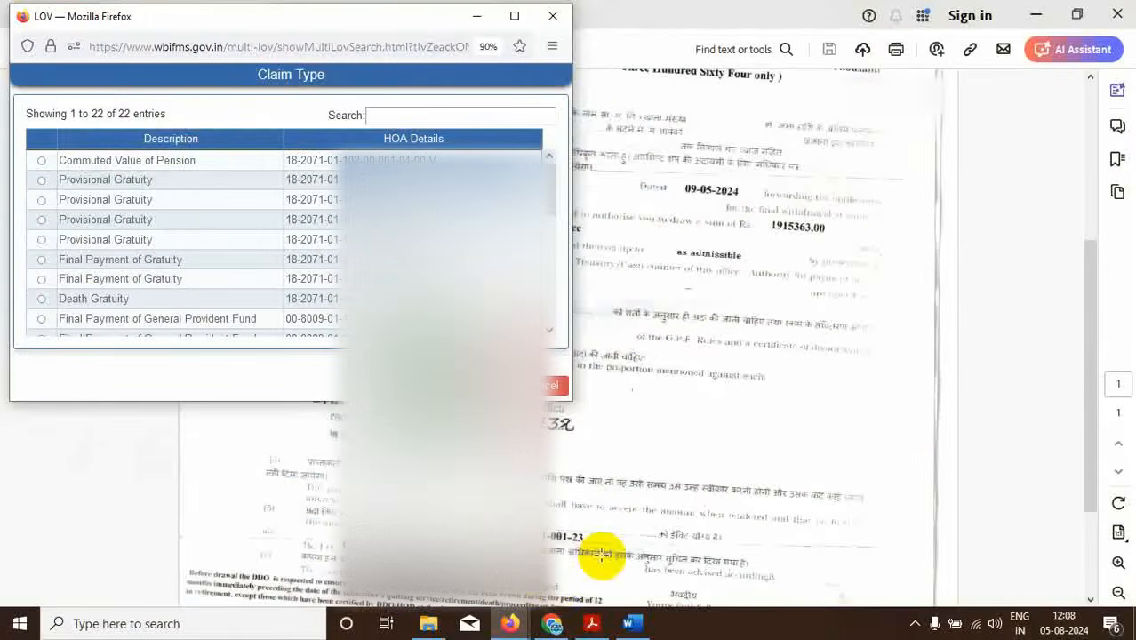
{"action": "left_click", "coordinate": [511, 625]}
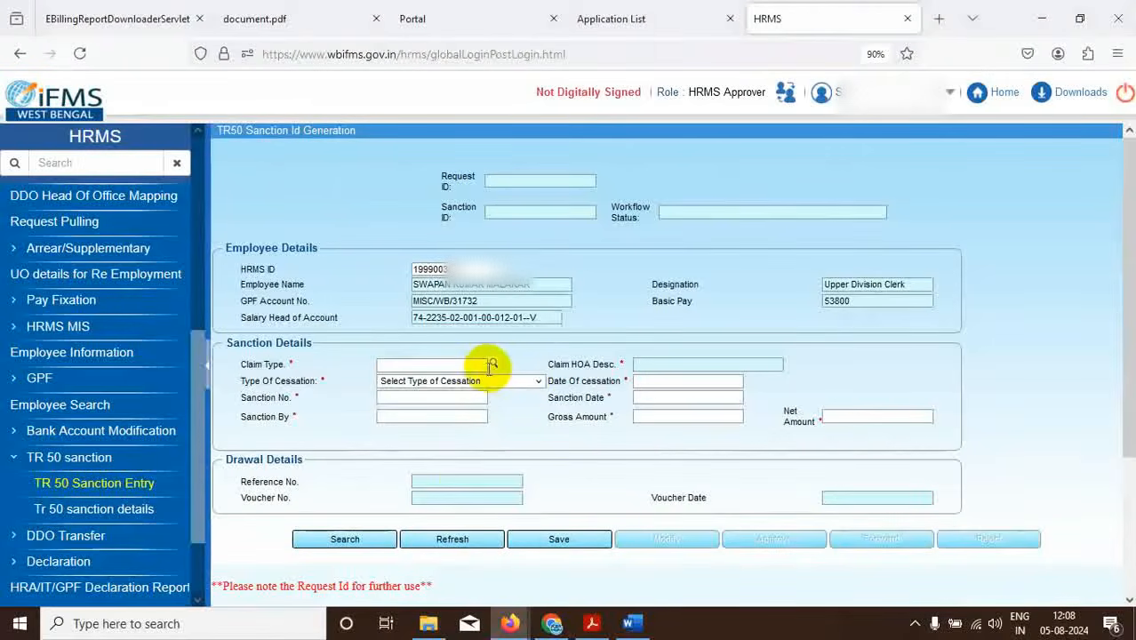
{"action": "left_click", "coordinate": [493, 365]}
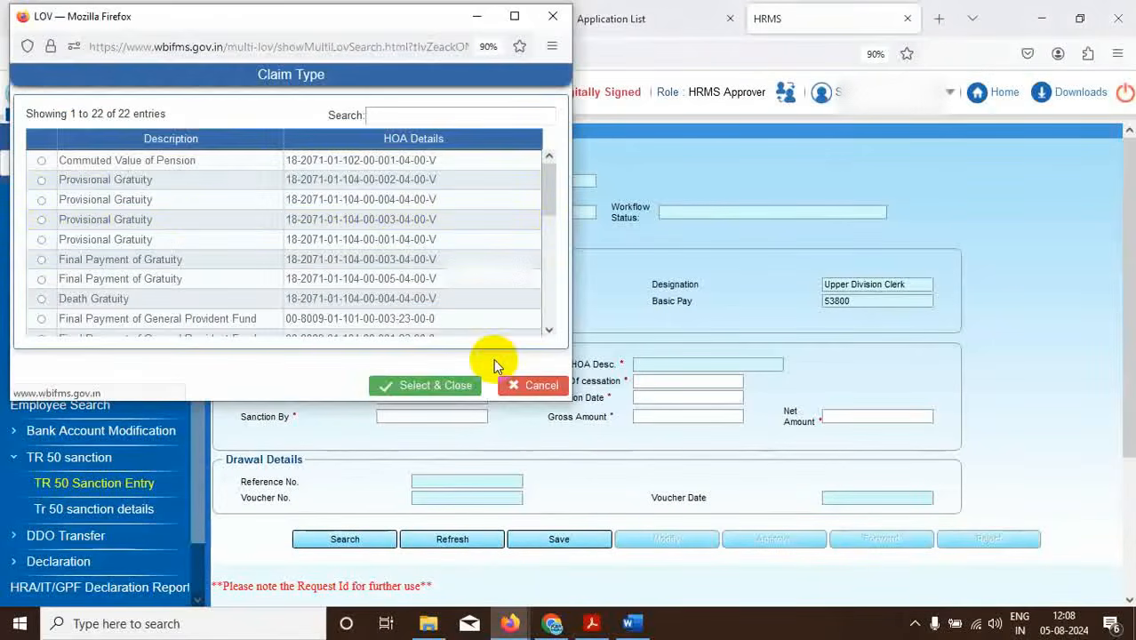
{"action": "scroll", "coordinate": [293, 199], "scroll_direction": "down", "scroll_amount": 3}
{"action": "scroll", "coordinate": [300, 203], "scroll_direction": "up", "scroll_amount": 3}
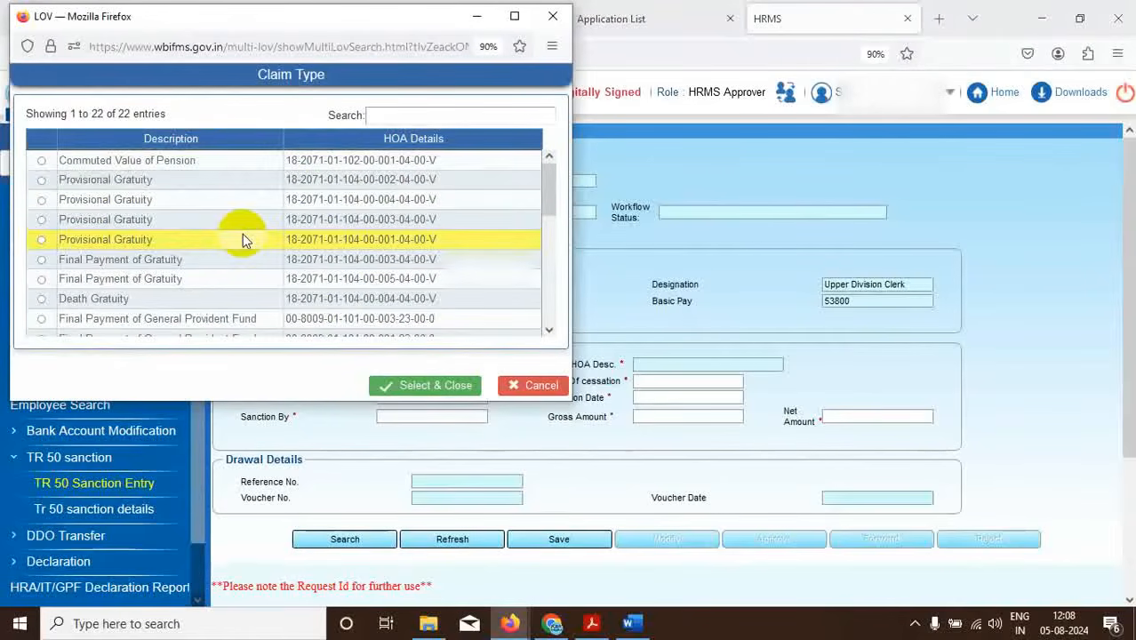
{"action": "scroll", "coordinate": [228, 217], "scroll_direction": "down", "scroll_amount": 2}
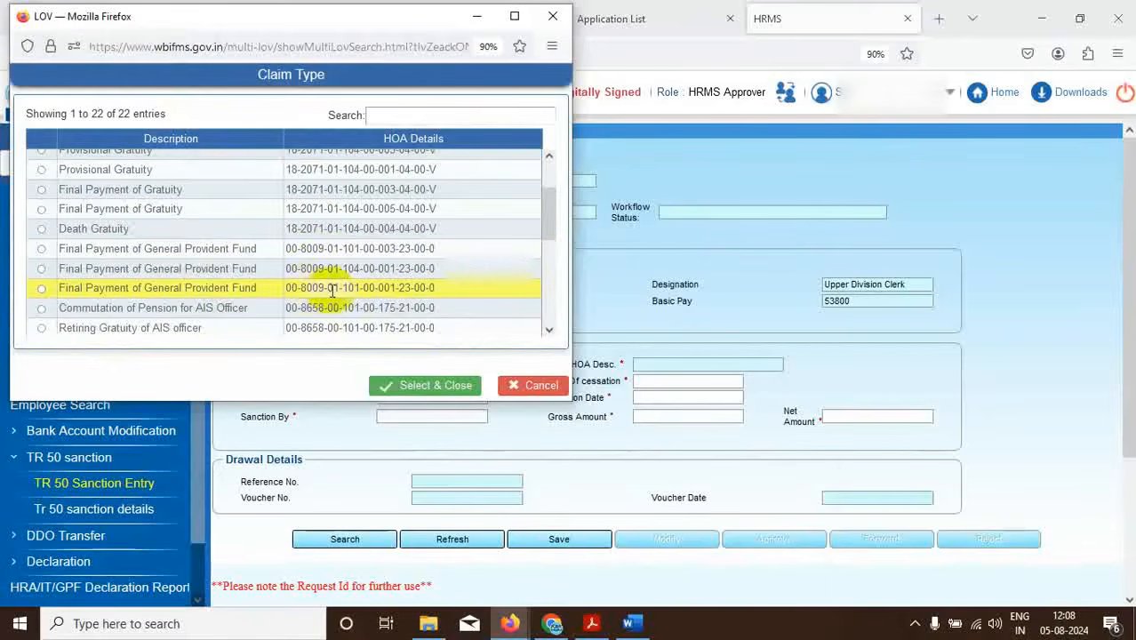
{"action": "double_click", "coordinate": [404, 287]}
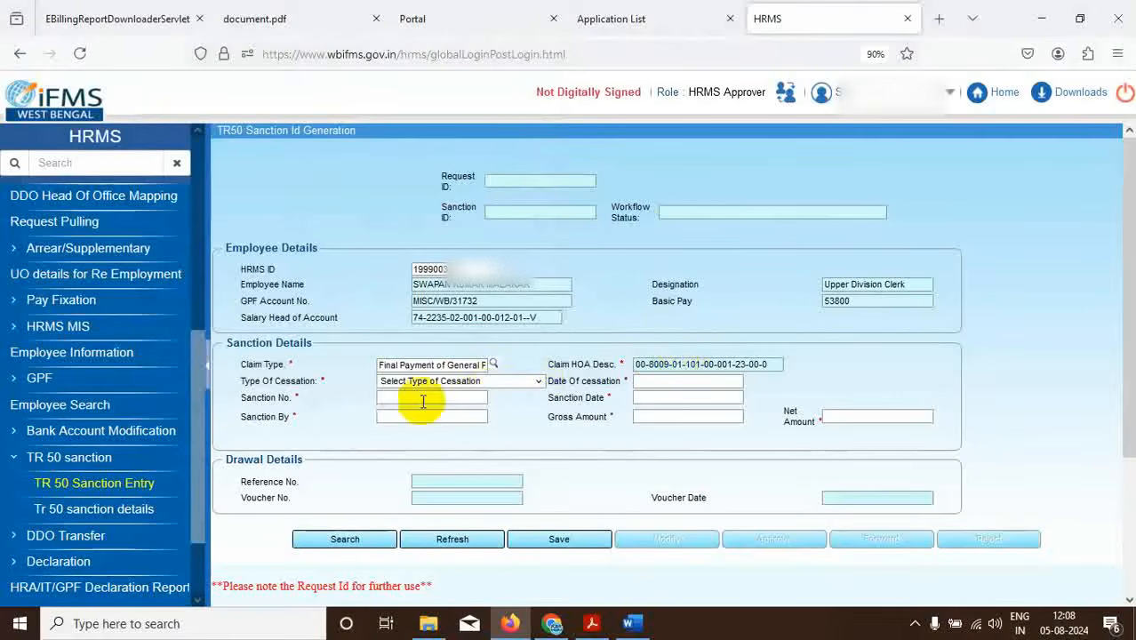
Set cessation type to Retirement on Superannuation and cessation date to 31/07/2024, then view the sanction letter.
{"action": "left_click", "coordinate": [538, 380]}
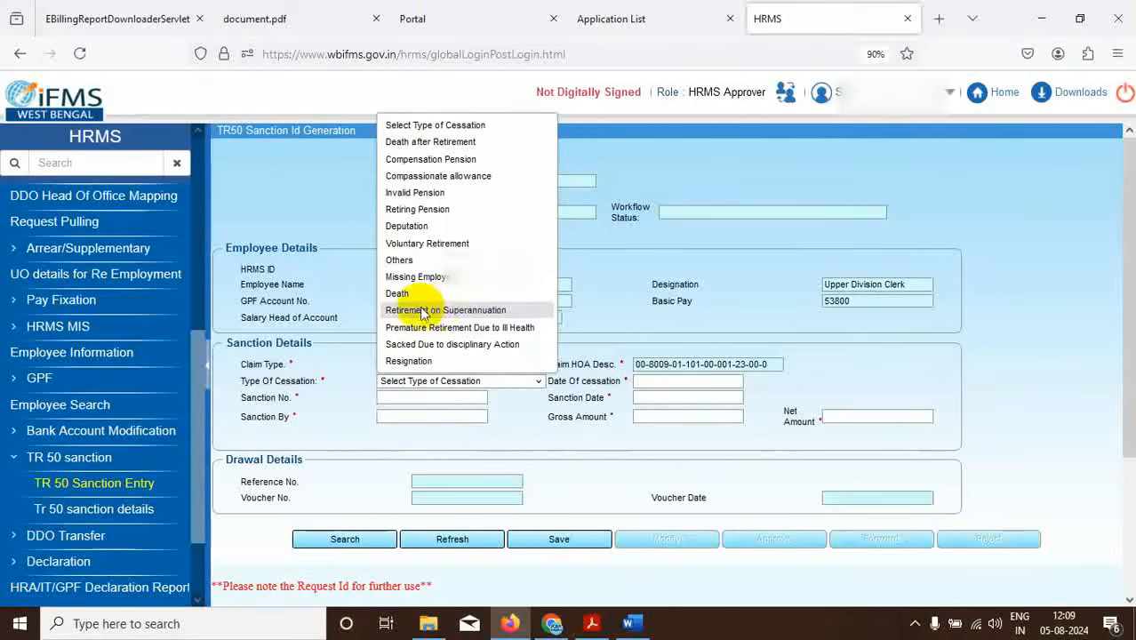
{"action": "left_click", "coordinate": [456, 314]}
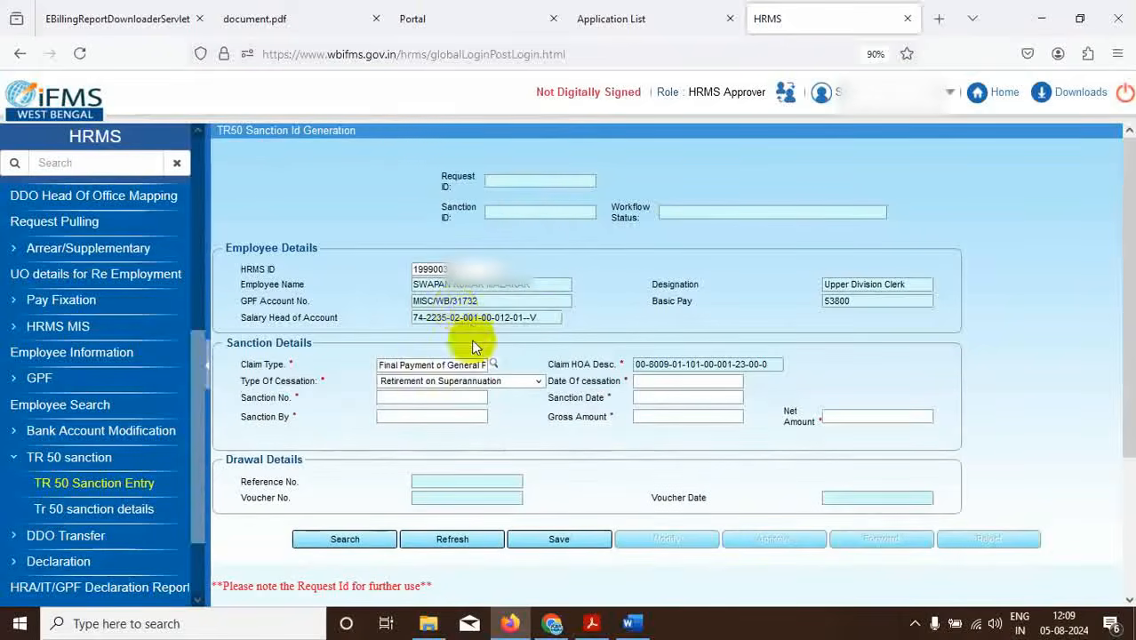
{"action": "left_click", "coordinate": [667, 382]}
{"action": "left_click", "coordinate": [706, 402]}
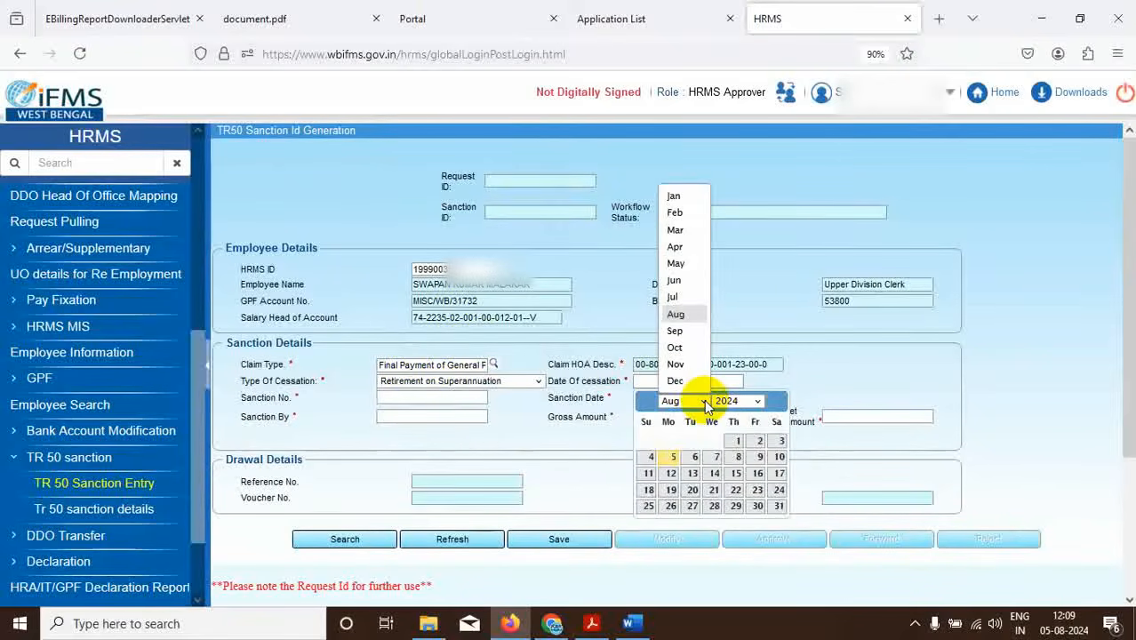
{"action": "left_click", "coordinate": [674, 297]}
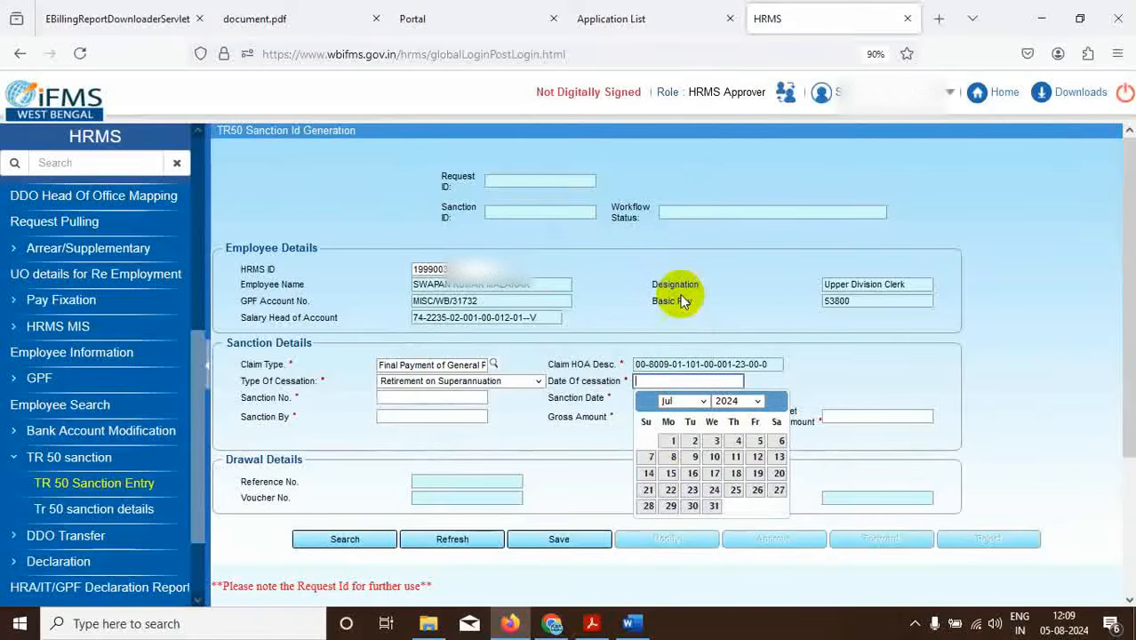
{"action": "left_click", "coordinate": [713, 507]}
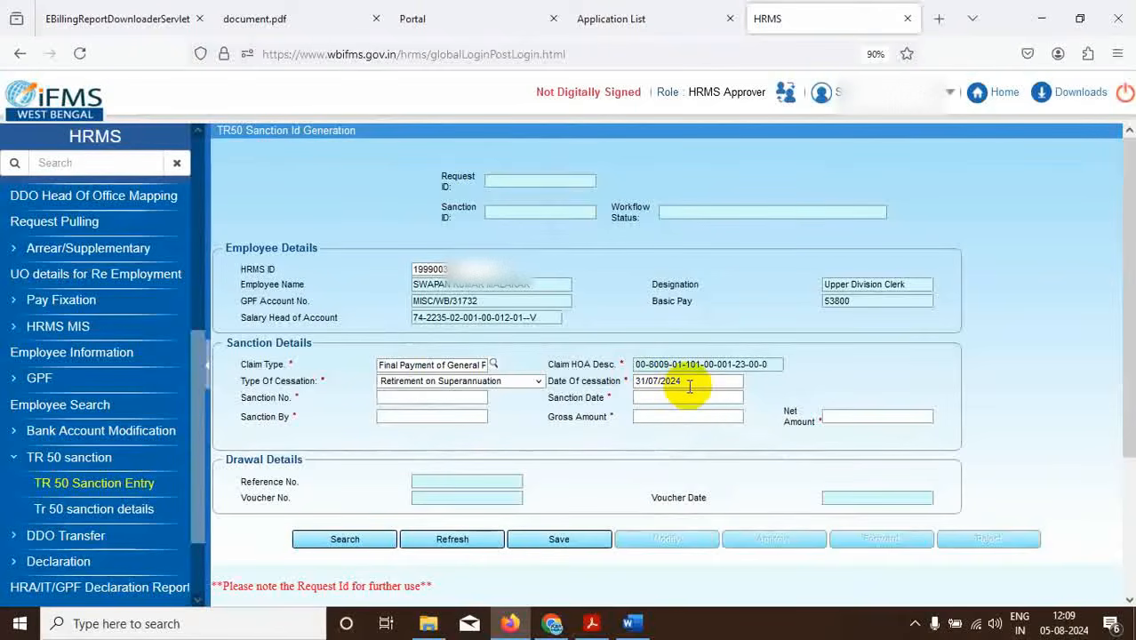
{"action": "left_click", "coordinate": [395, 398]}
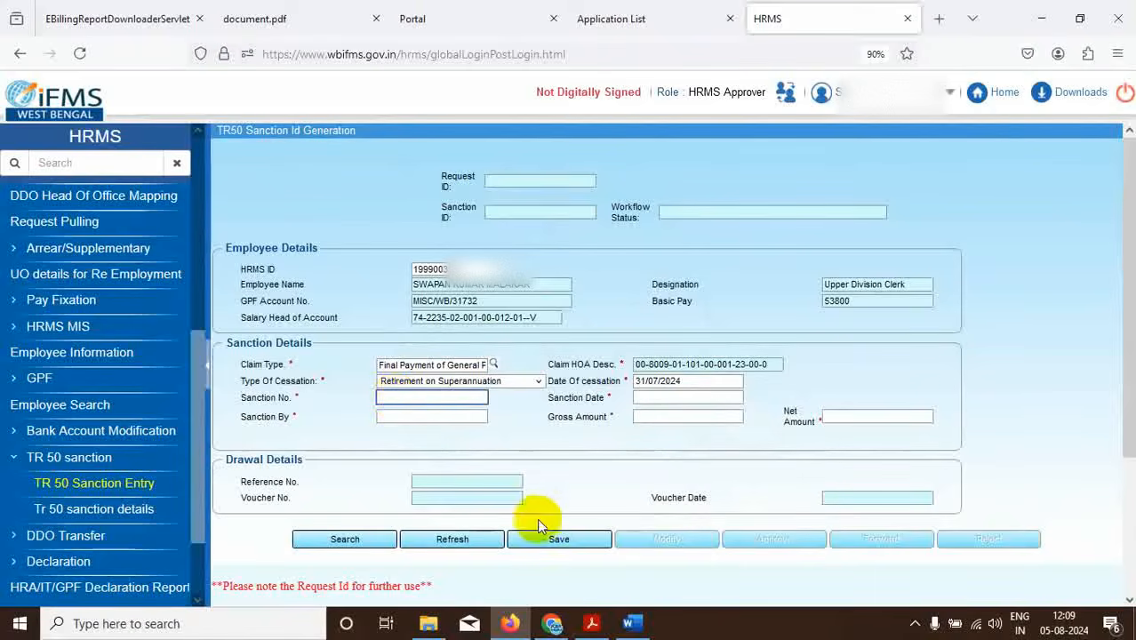
{"action": "left_click", "coordinate": [587, 622]}
{"action": "scroll", "coordinate": [544, 472], "scroll_direction": "up", "scroll_amount": 3}
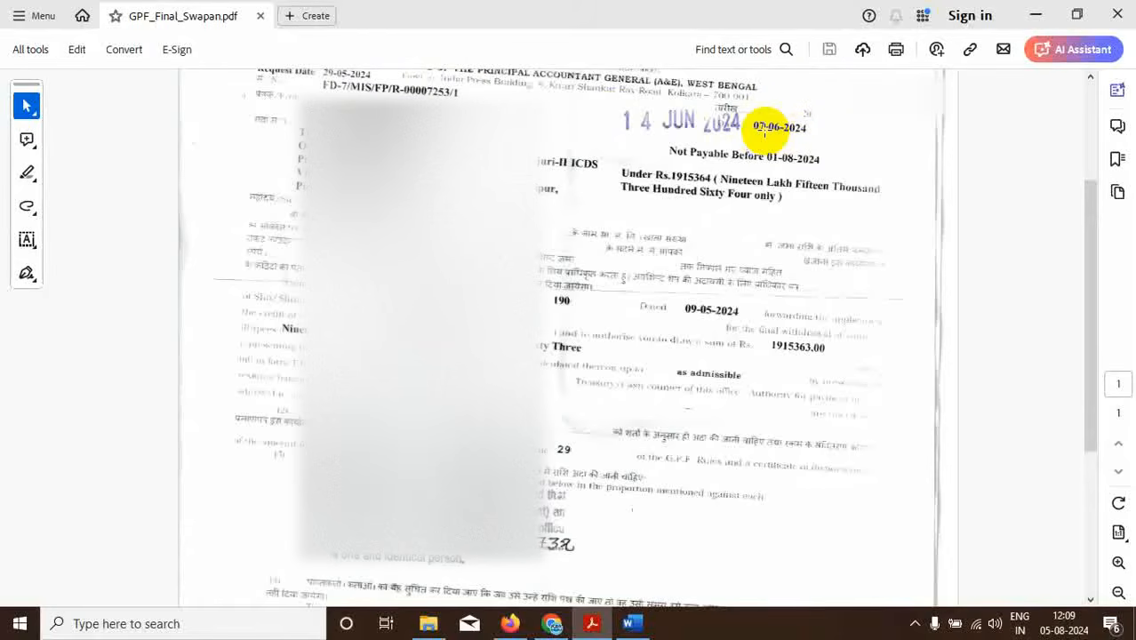
{"action": "mouse_move", "coordinate": [509, 623]}
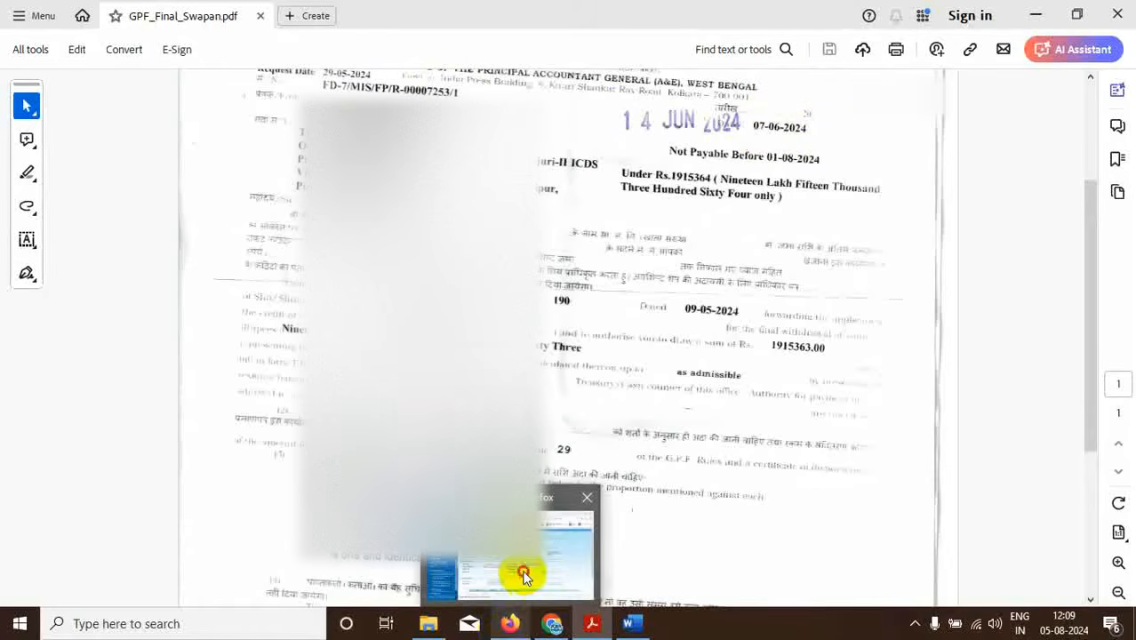
{"action": "left_click", "coordinate": [523, 576]}
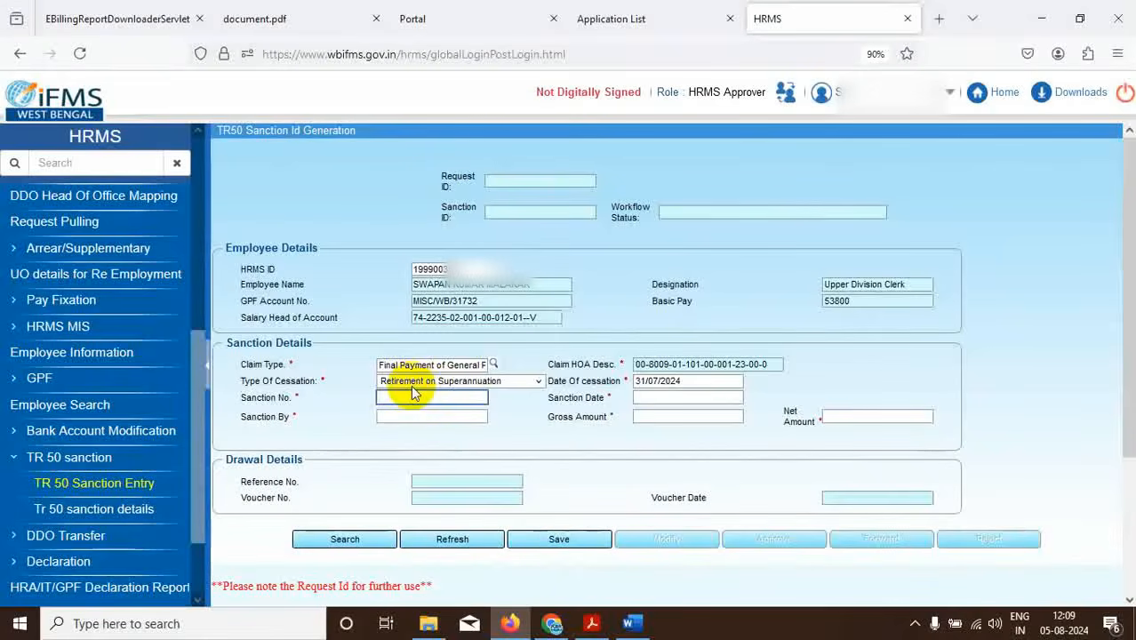
{"action": "key", "text": "ctrl+v"}
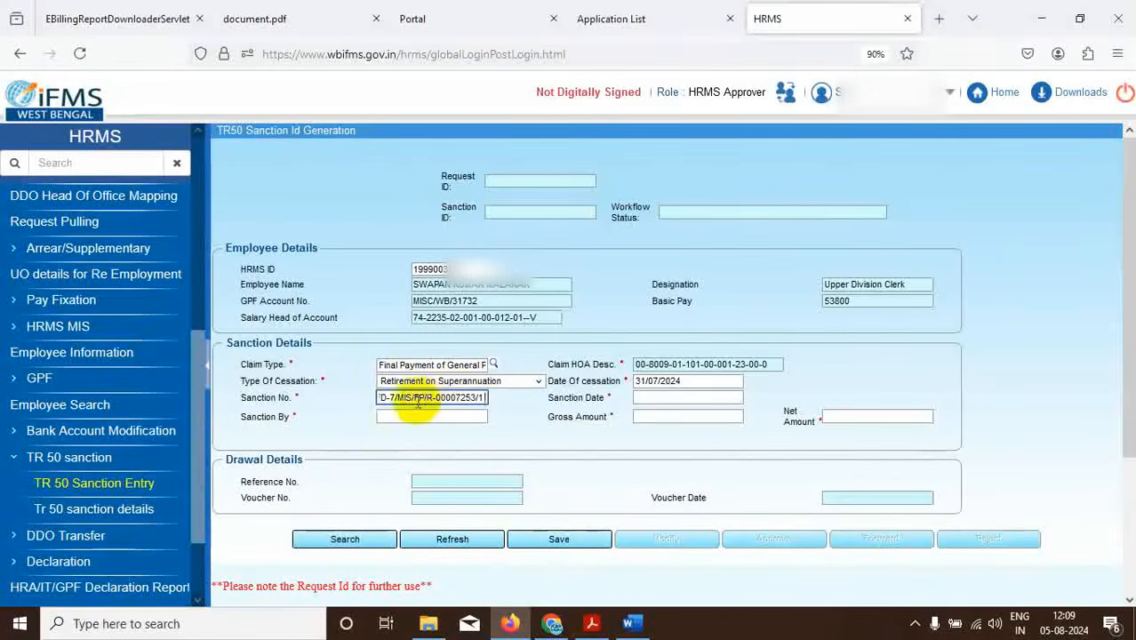
{"action": "left_click", "coordinate": [663, 398]}
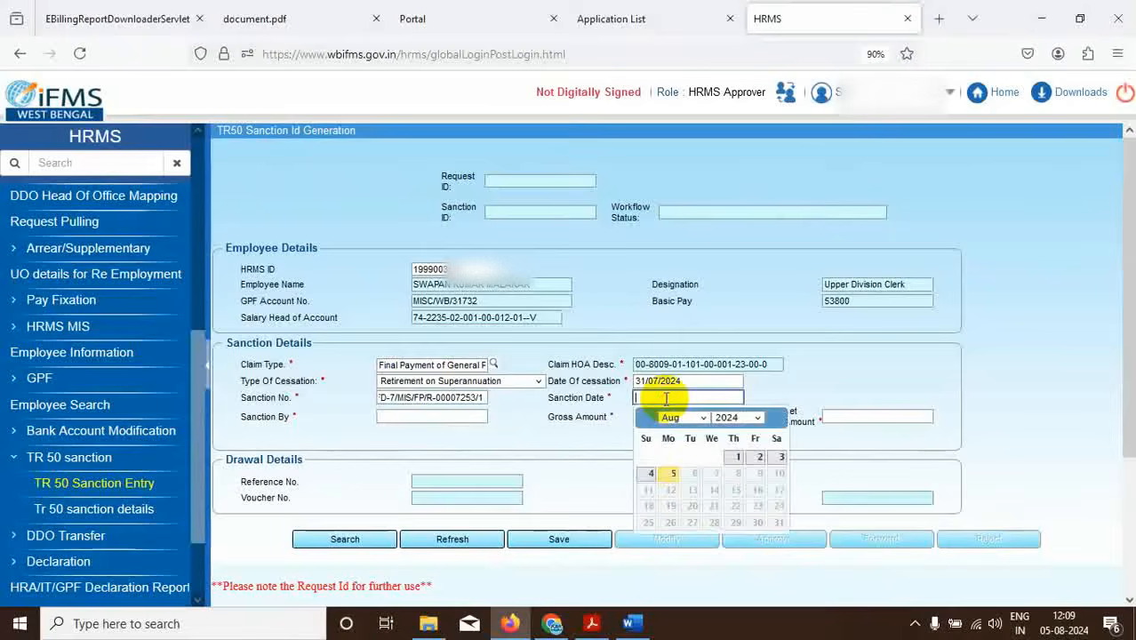
{"action": "left_click", "coordinate": [705, 418]}
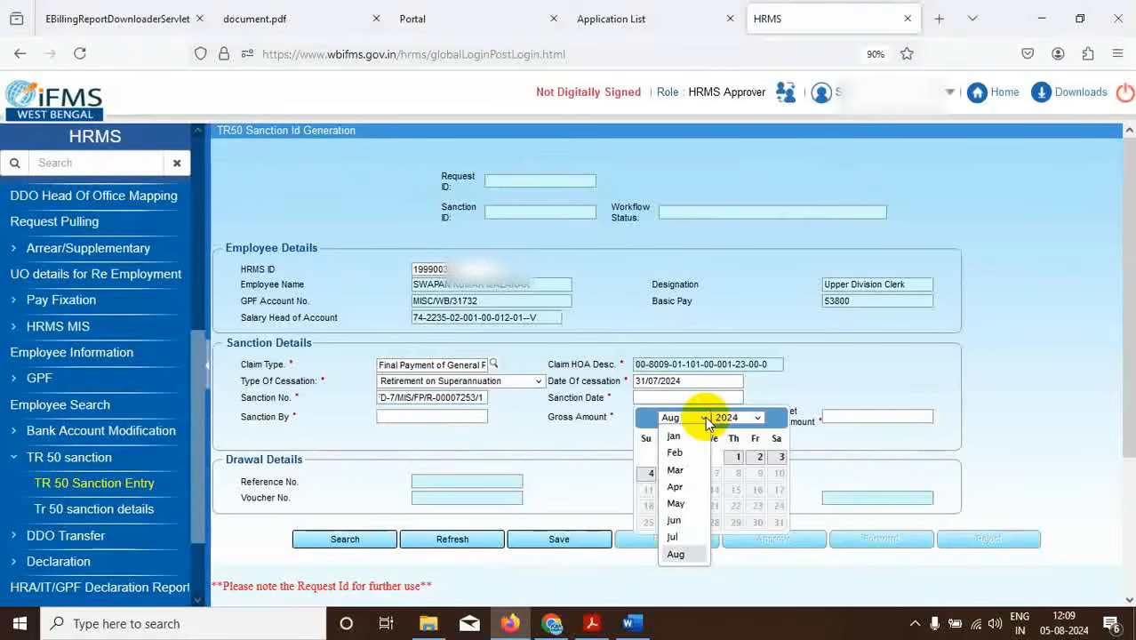
{"action": "left_click", "coordinate": [674, 521]}
{"action": "left_click", "coordinate": [760, 473]}
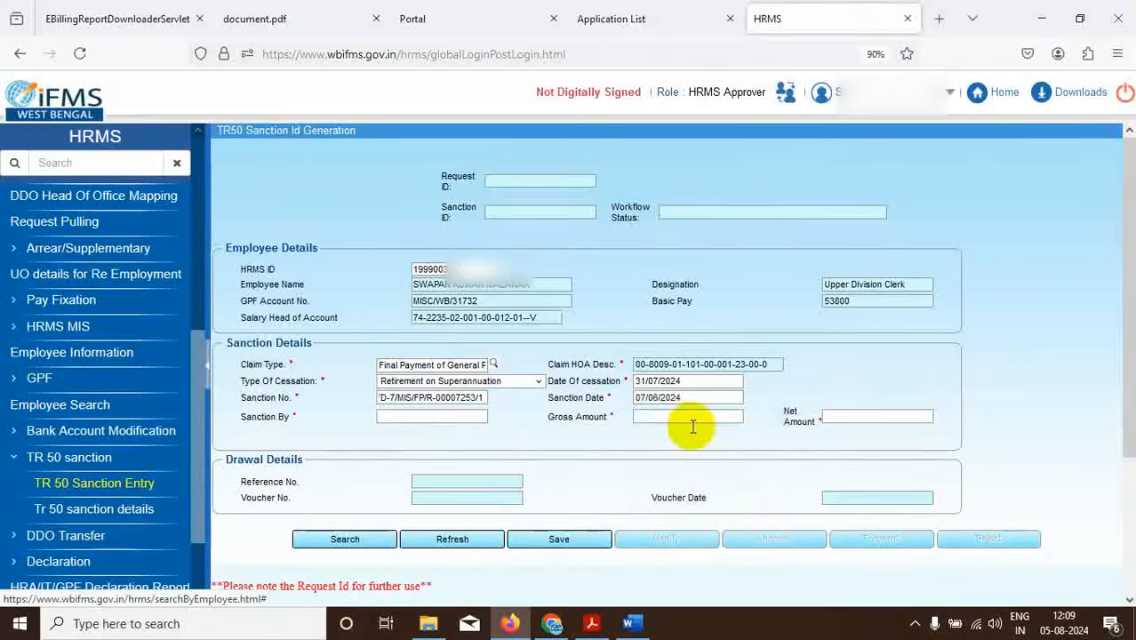
{"action": "left_click", "coordinate": [406, 417]}
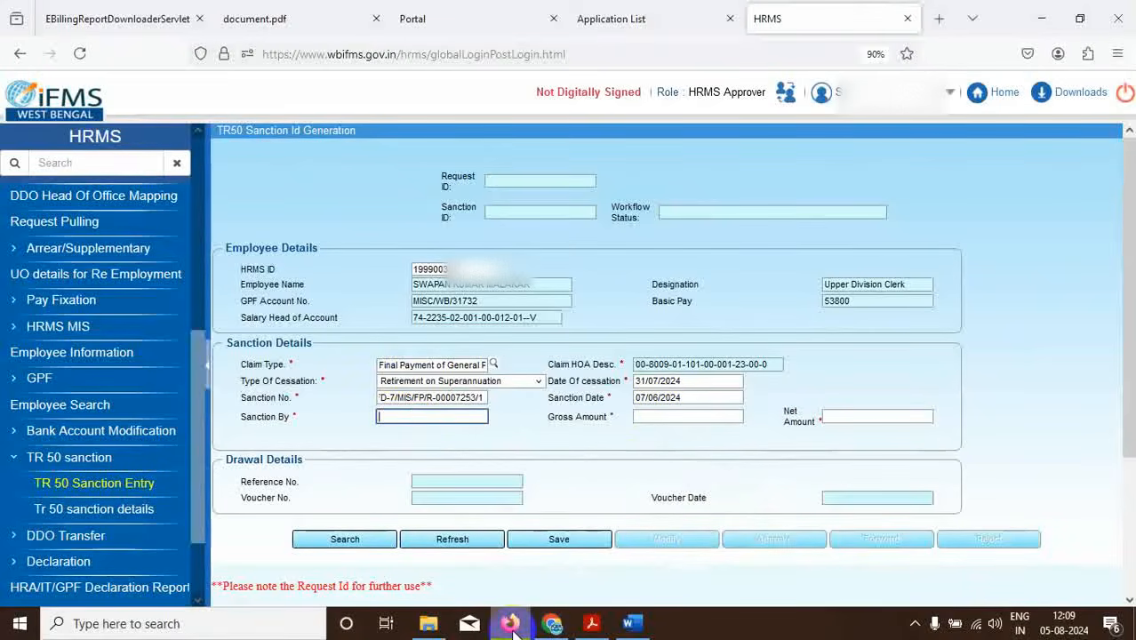
Enter 'Sr Accounts Officer, AG Bengal' as Sanction By after checking the letter.
{"action": "mouse_move", "coordinate": [592, 627]}
{"action": "left_click", "coordinate": [598, 584]}
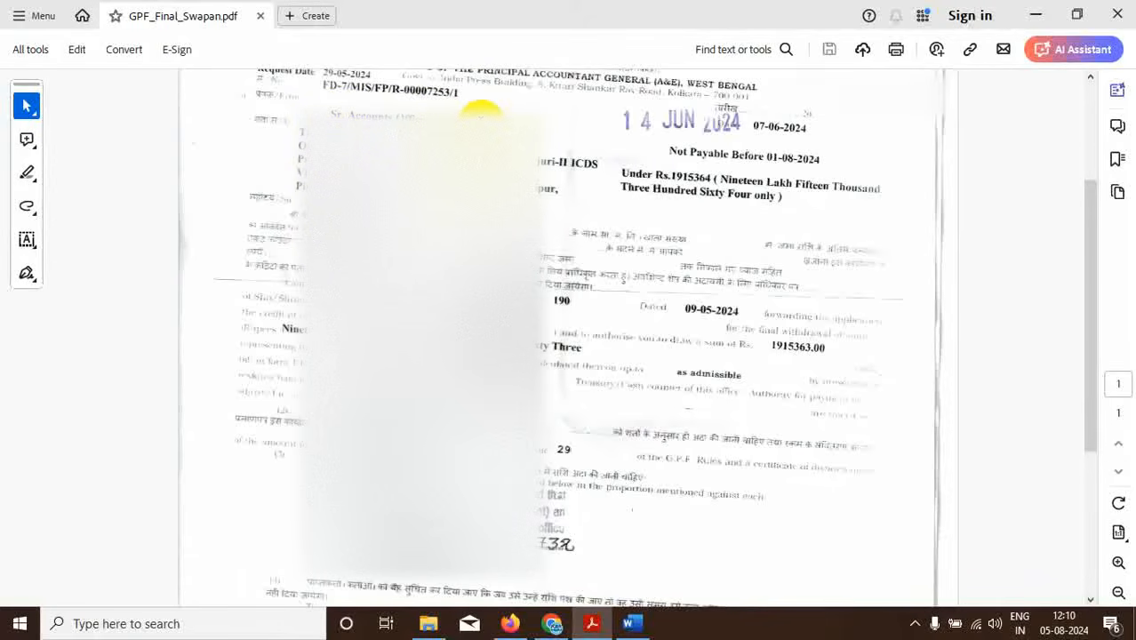
{"action": "left_click", "coordinate": [508, 625]}
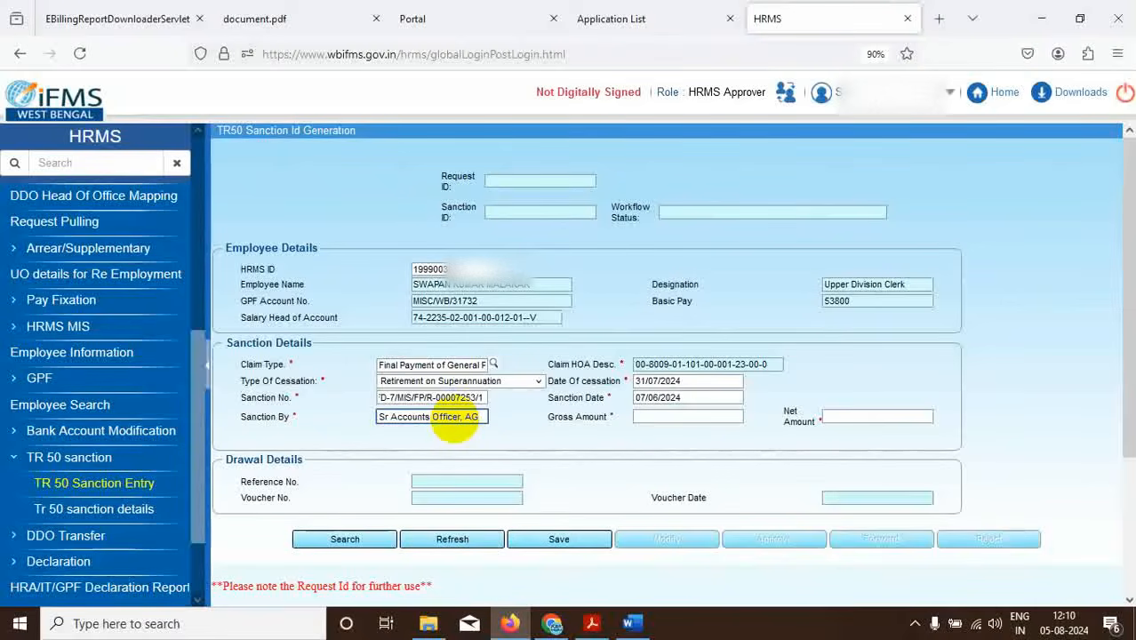
{"action": "type", "text": "Bengal"}
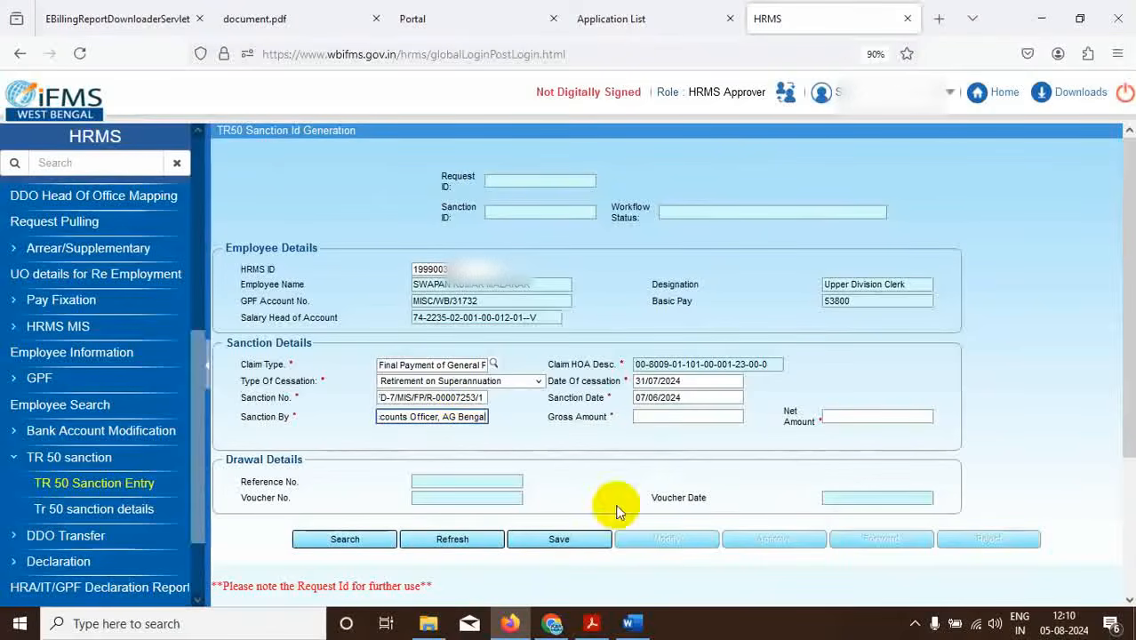
Enter 1915363 as Gross and Net Amount and save, reaching the Request Id Details page.
{"action": "left_click", "coordinate": [590, 623]}
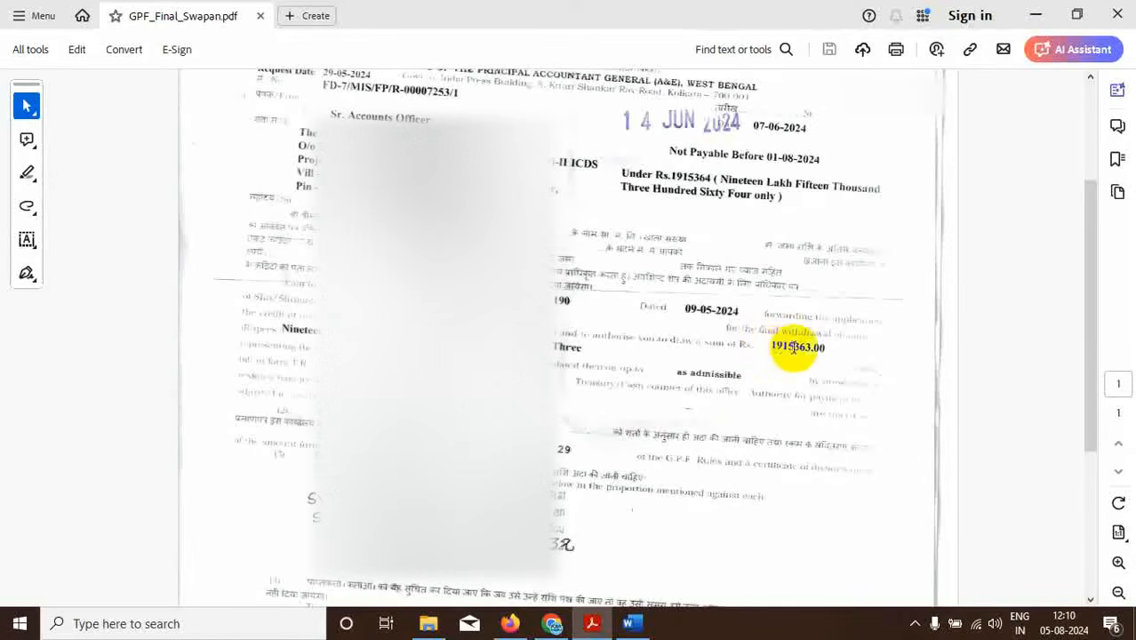
{"action": "left_click", "coordinate": [511, 623]}
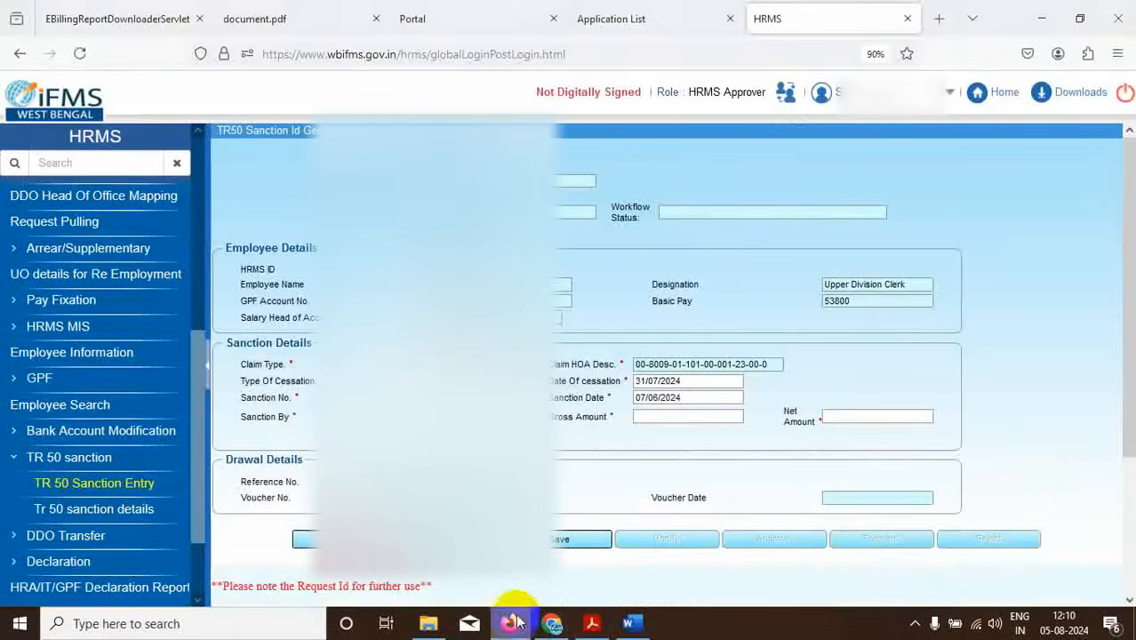
{"action": "left_click", "coordinate": [671, 418]}
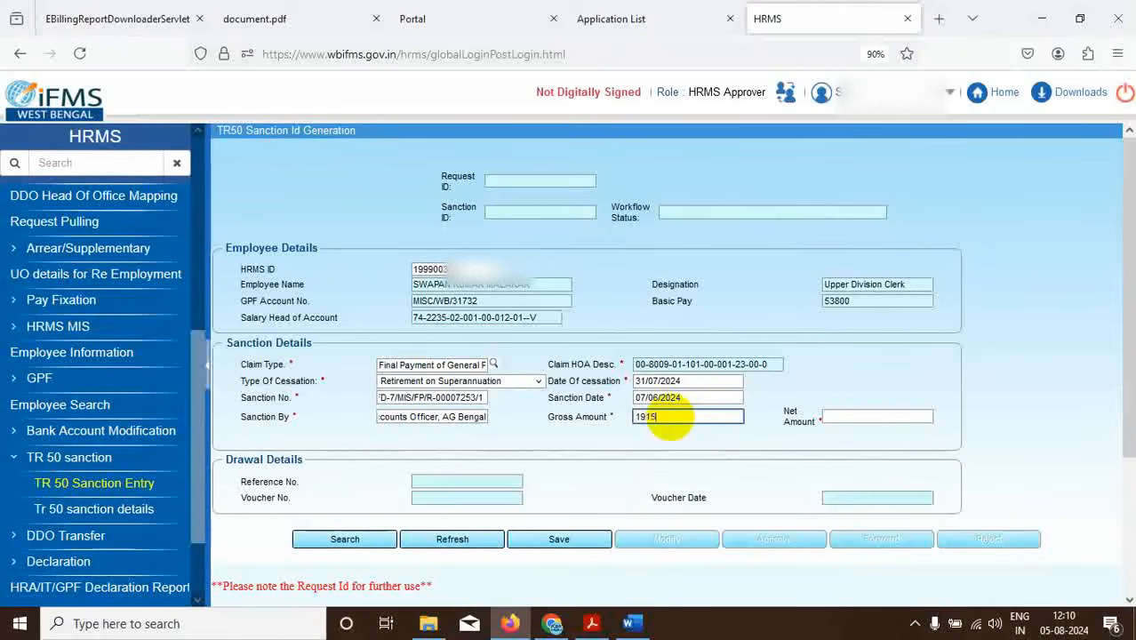
{"action": "left_click", "coordinate": [843, 415]}
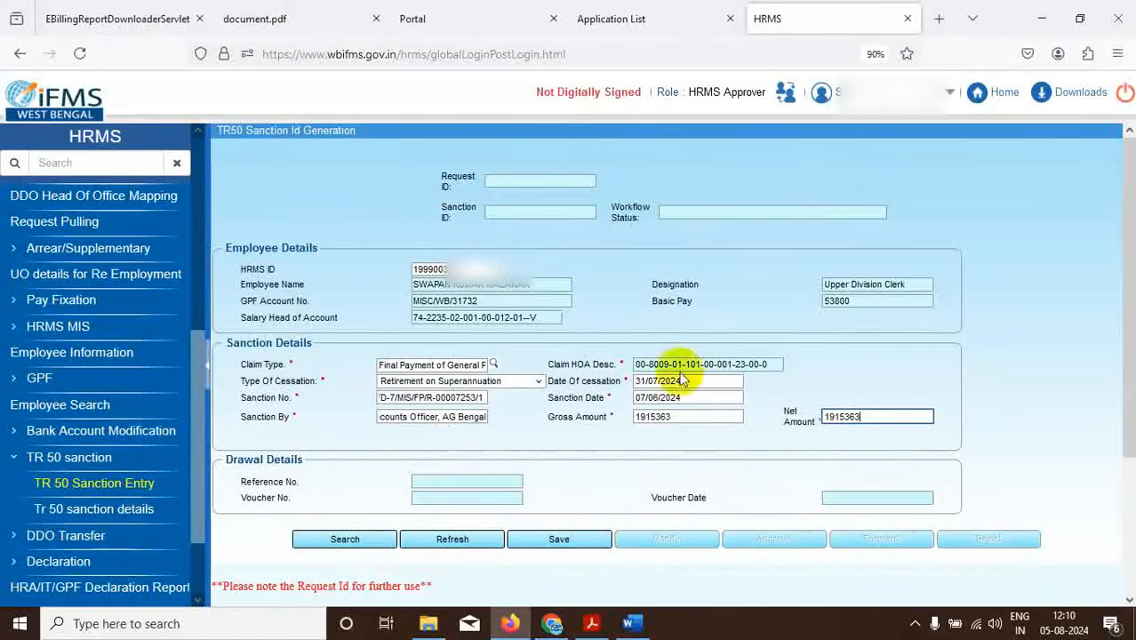
{"action": "left_click", "coordinate": [552, 538]}
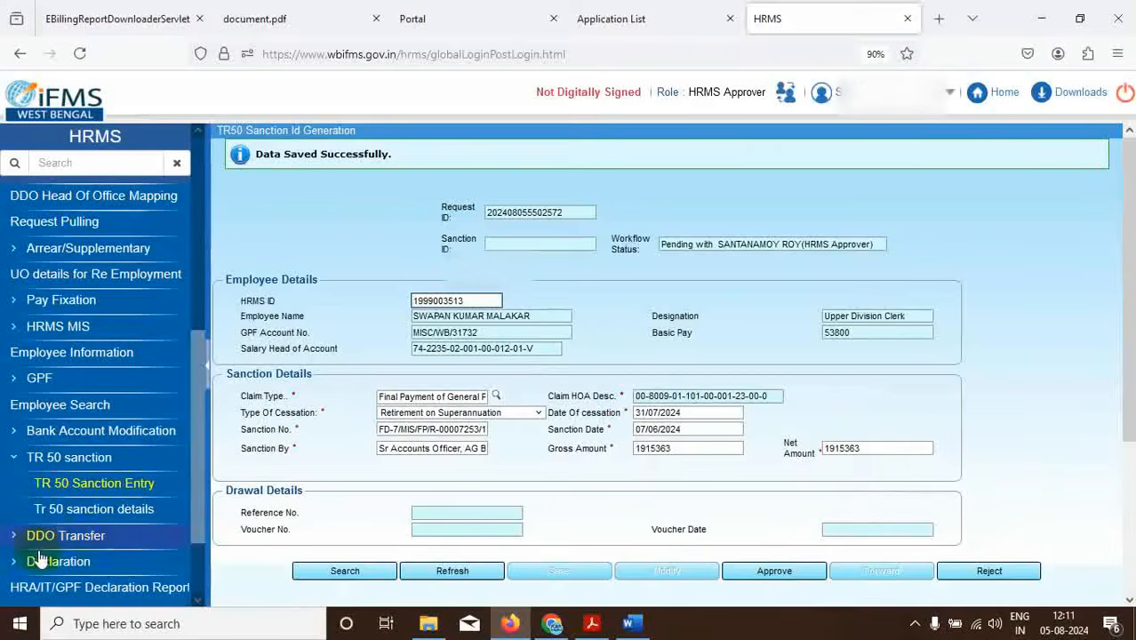
{"action": "left_click", "coordinate": [102, 518]}
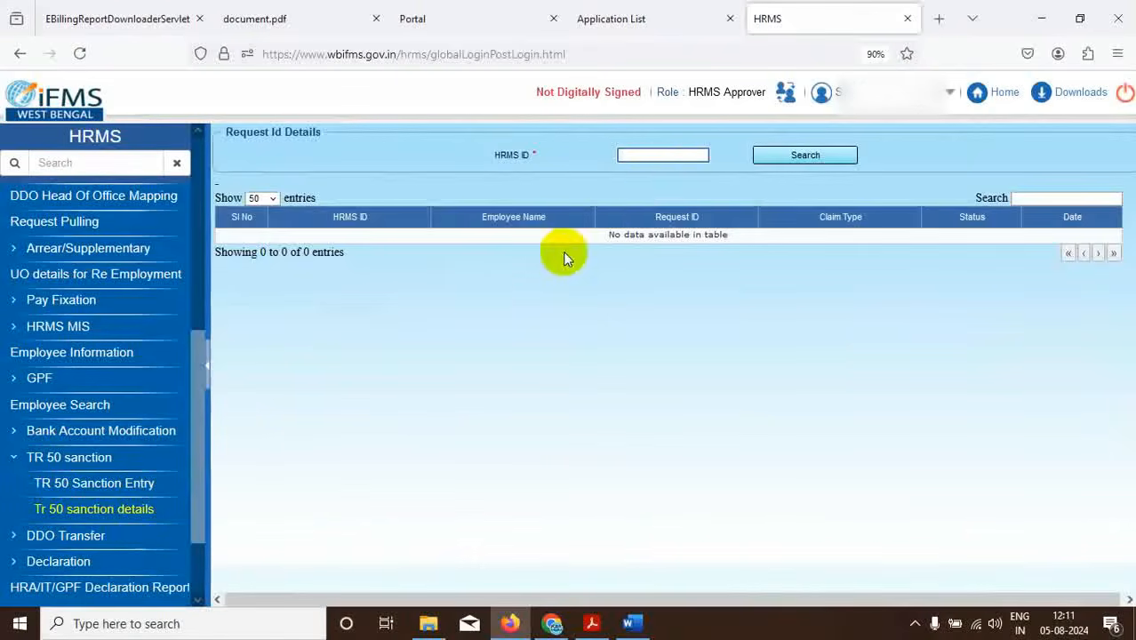
Search by the employee's HRMS ID and open the saved TR50 sanction record.
{"action": "left_click", "coordinate": [622, 158]}
{"action": "type", "text": "1999"}
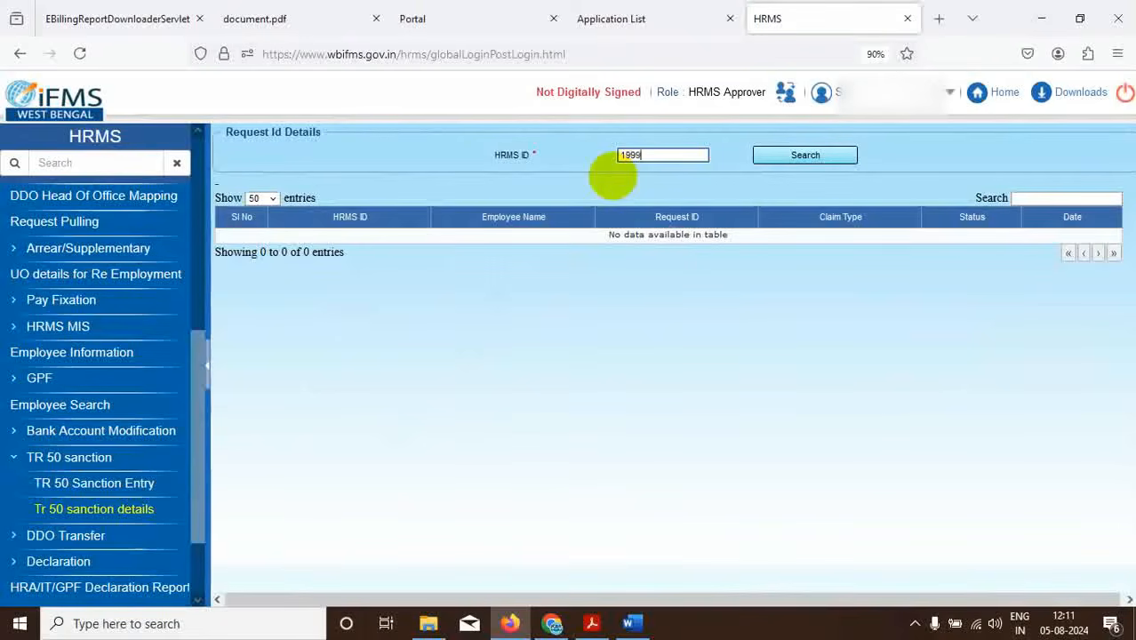
{"action": "type", "text": "0"}
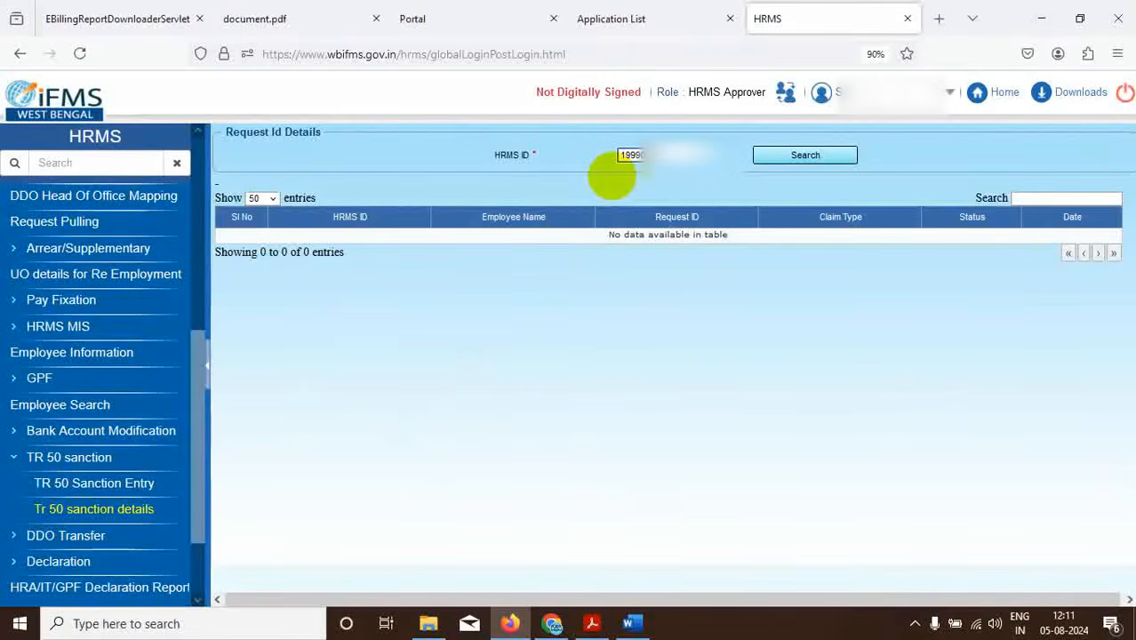
{"action": "type", "text": "0"}
{"action": "left_click", "coordinate": [765, 153]}
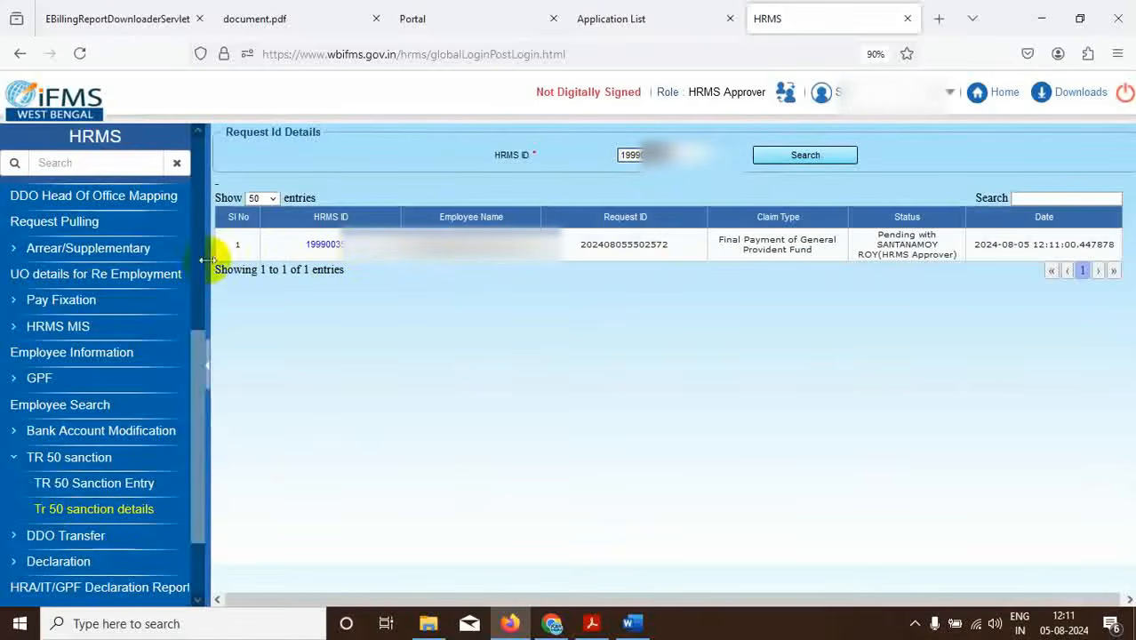
{"action": "left_click", "coordinate": [329, 244]}
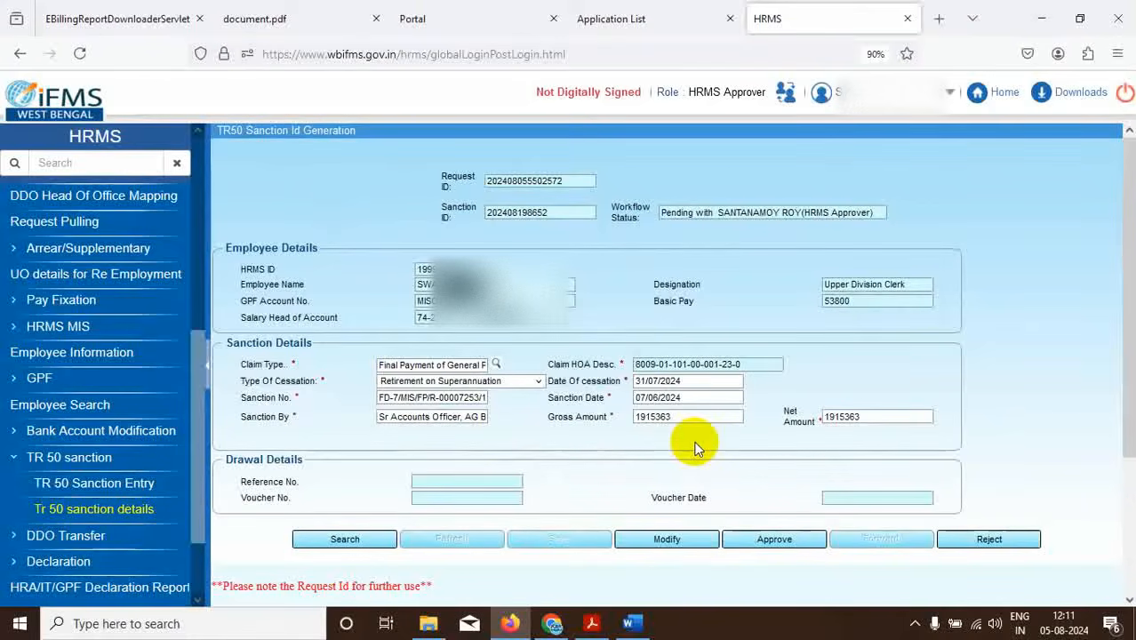
Cross-check the TR50 sanction against the sanction letter PDF, then approve it.
{"action": "left_click", "coordinate": [591, 623]}
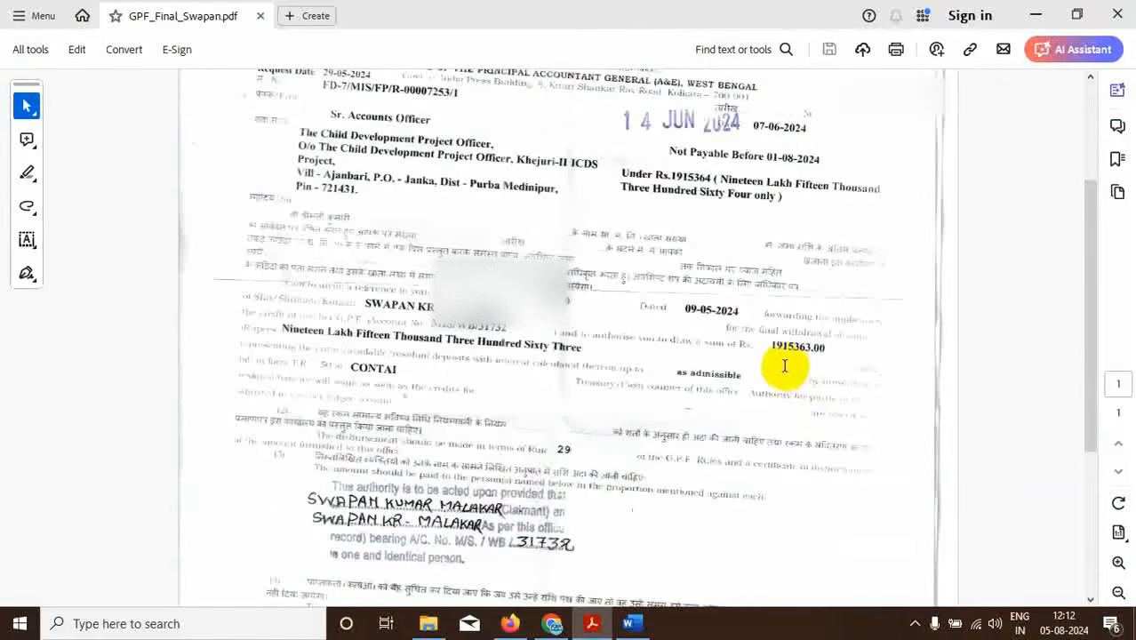
{"action": "left_click", "coordinate": [505, 626]}
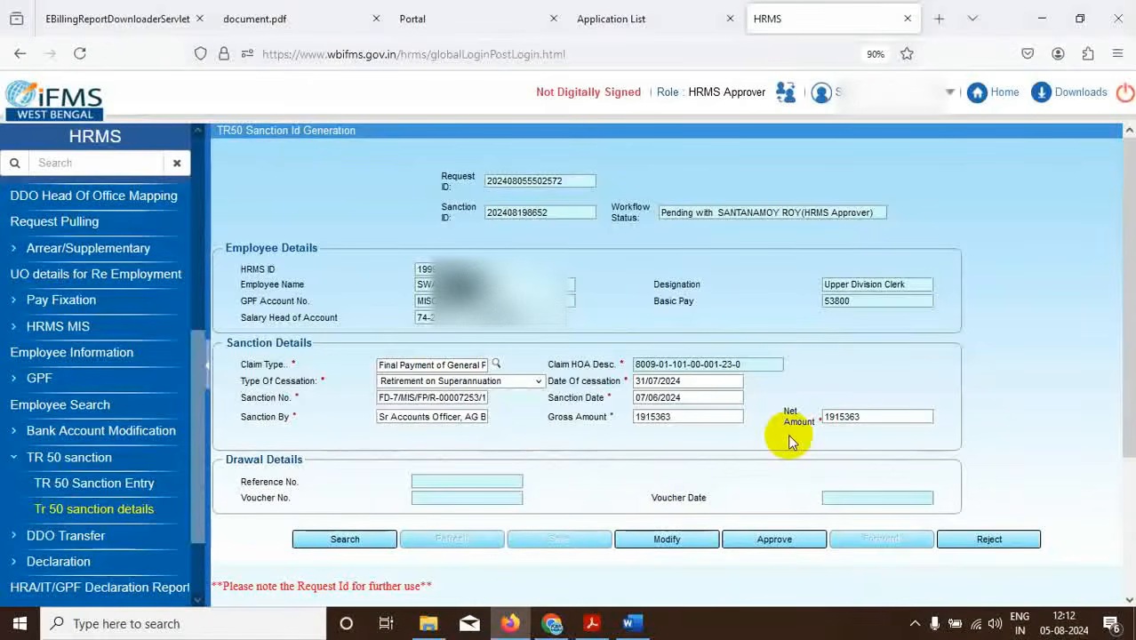
{"action": "left_click", "coordinate": [582, 630]}
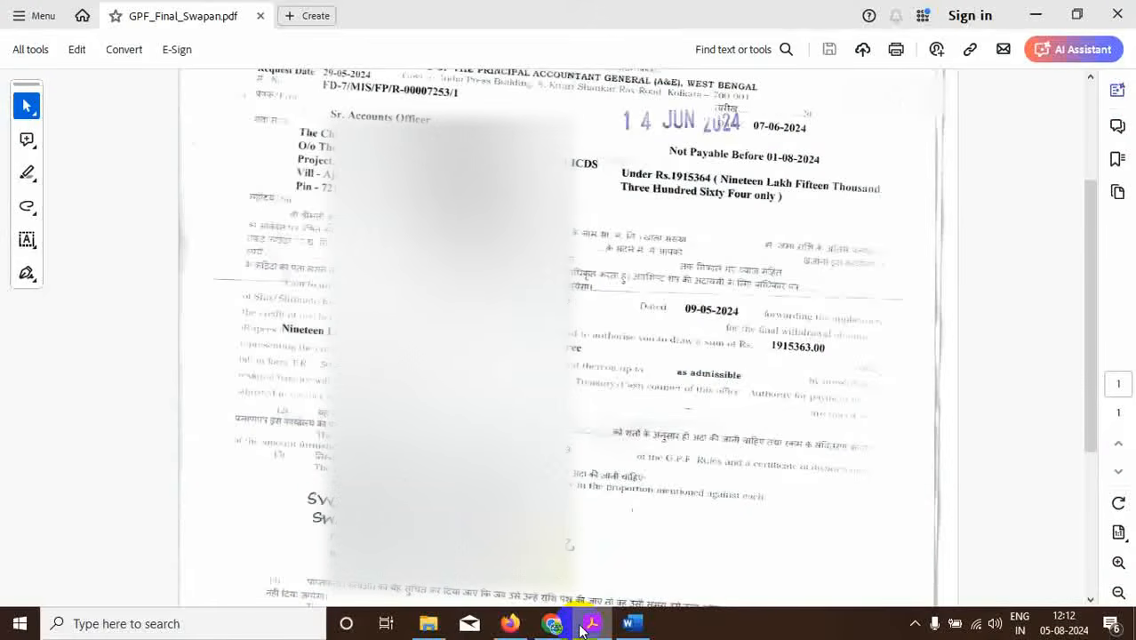
{"action": "left_click", "coordinate": [509, 623]}
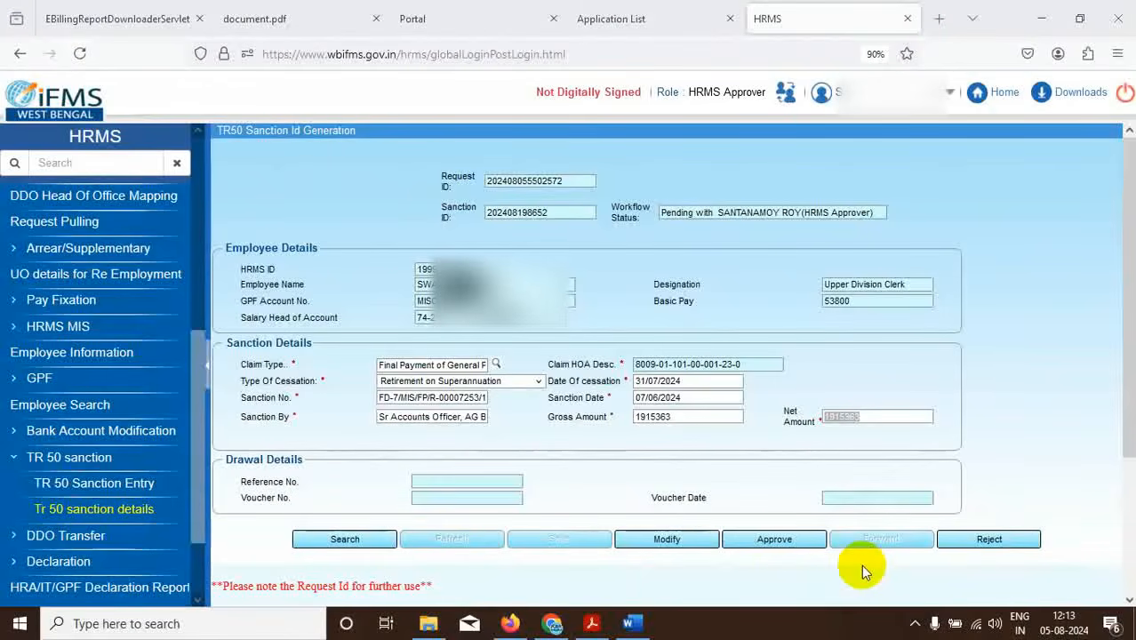
{"action": "left_click", "coordinate": [775, 539]}
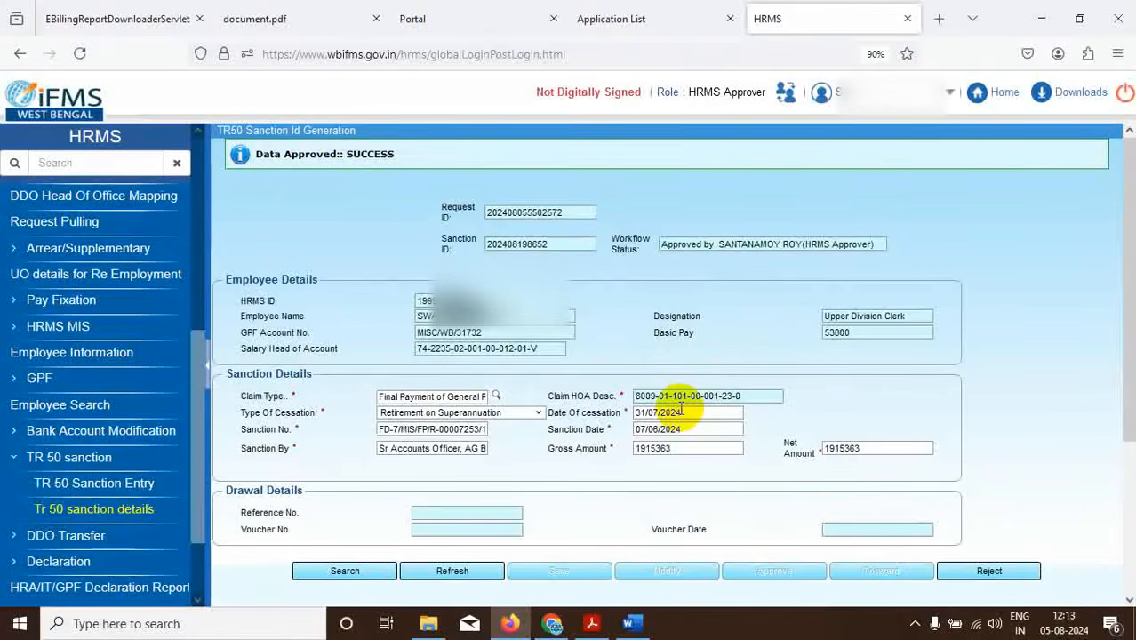
Launch e-Billing from the Application List, skipping the digital signature certificate.
{"action": "left_click", "coordinate": [634, 19]}
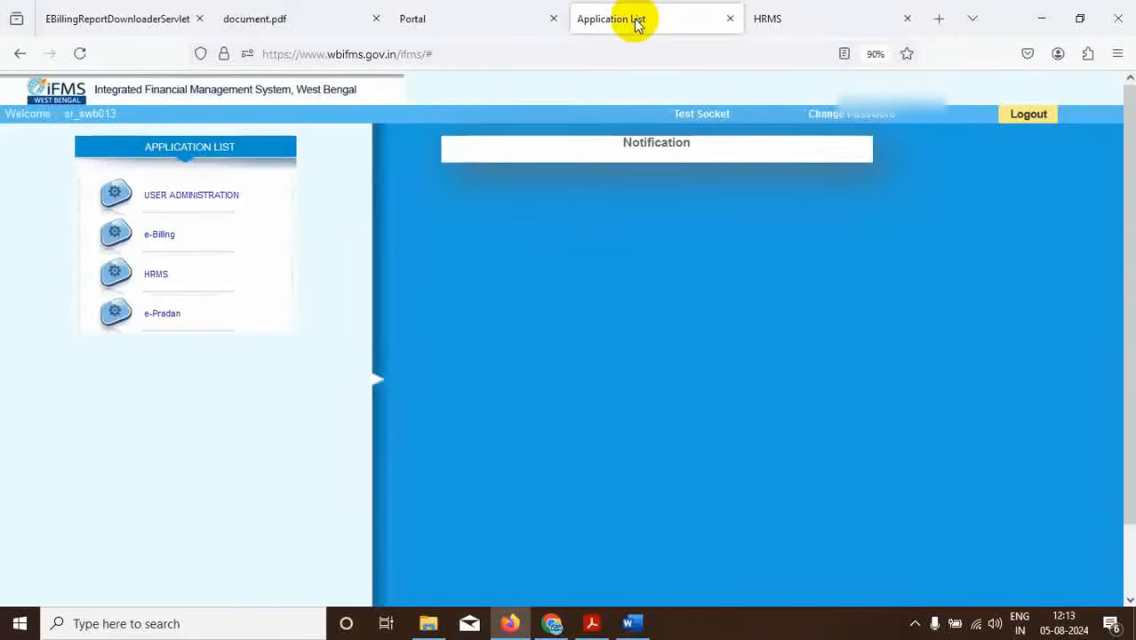
{"action": "left_click", "coordinate": [160, 239]}
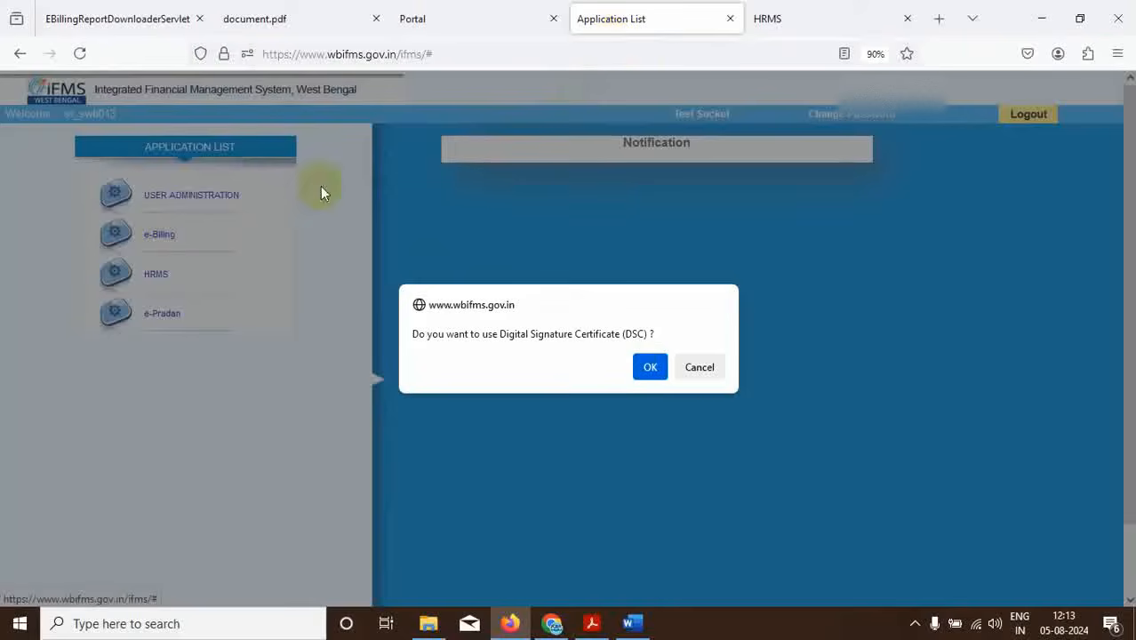
{"action": "left_click", "coordinate": [701, 365]}
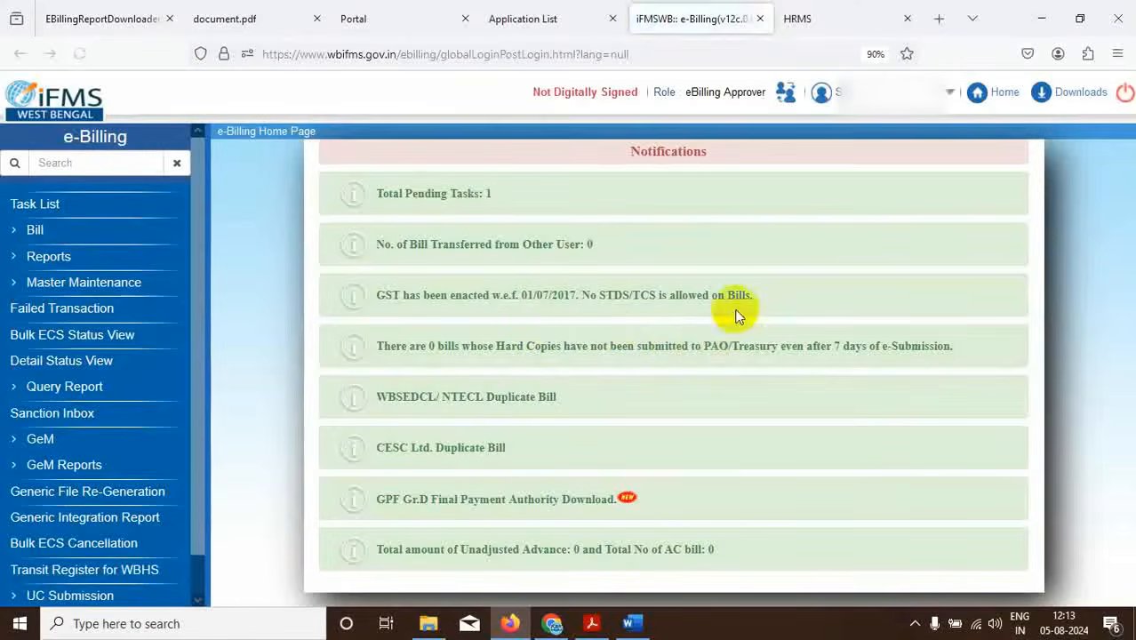
{"action": "scroll", "coordinate": [26, 356], "scroll_direction": "down", "scroll_amount": 1}
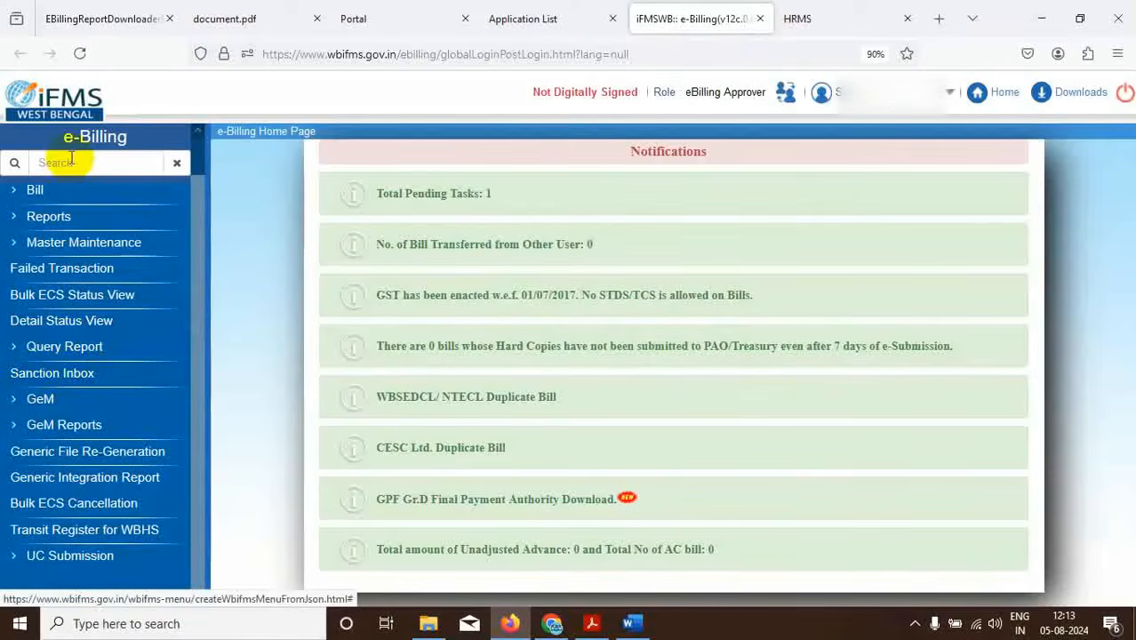
In the TR50 Sanction Inbox, pick claim type Final Payment of General Provident Fund from the full list.
{"action": "left_click", "coordinate": [77, 380]}
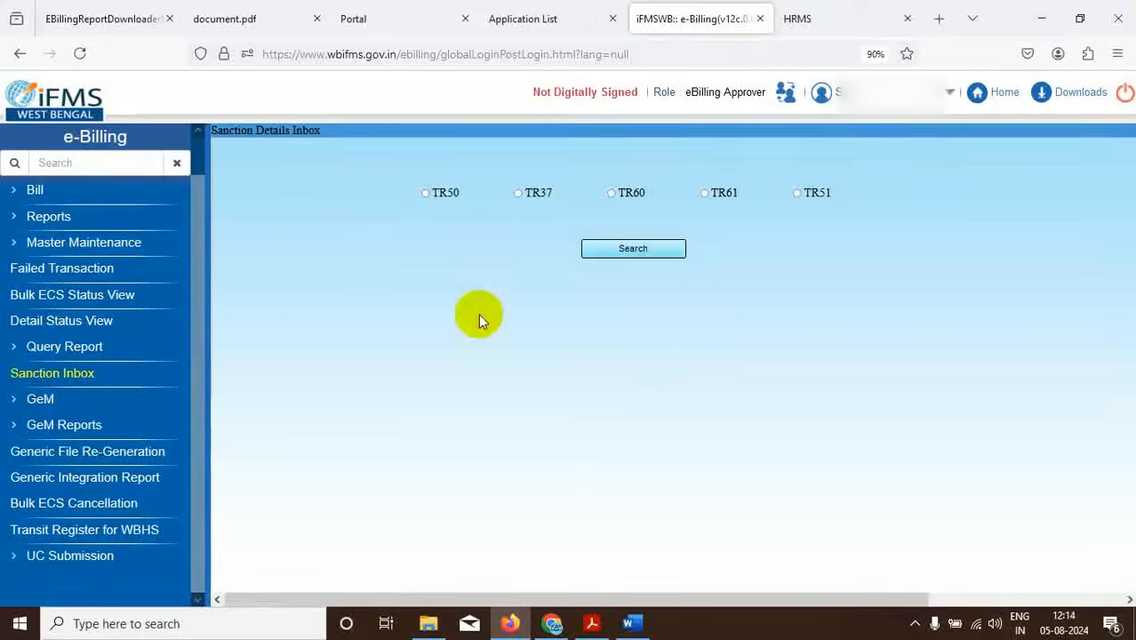
{"action": "left_click", "coordinate": [425, 194]}
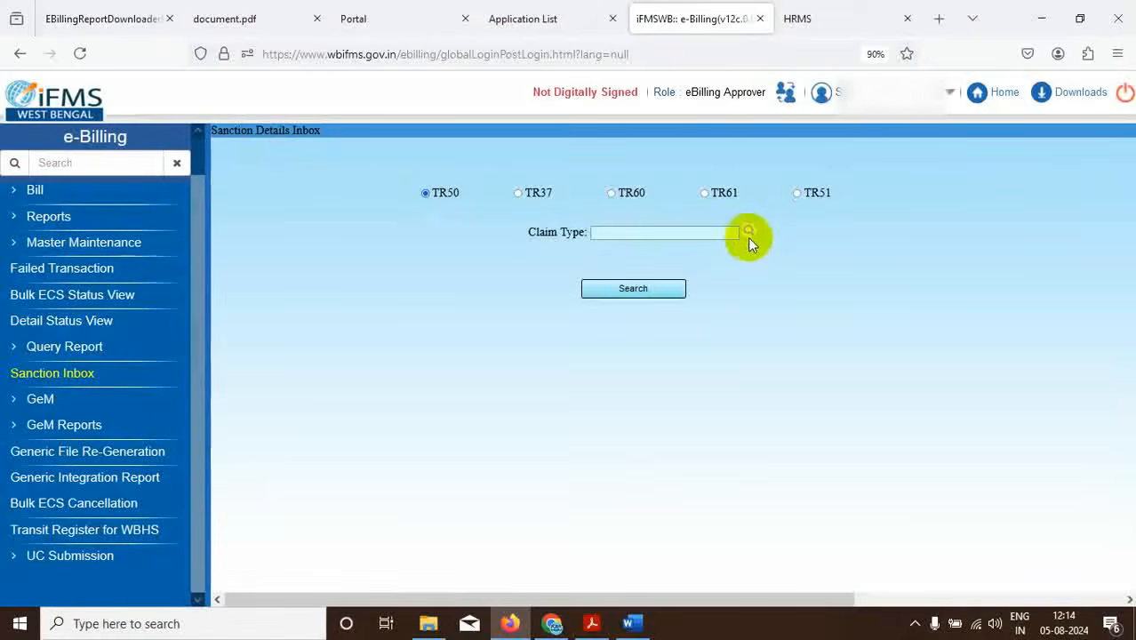
{"action": "left_click", "coordinate": [750, 231]}
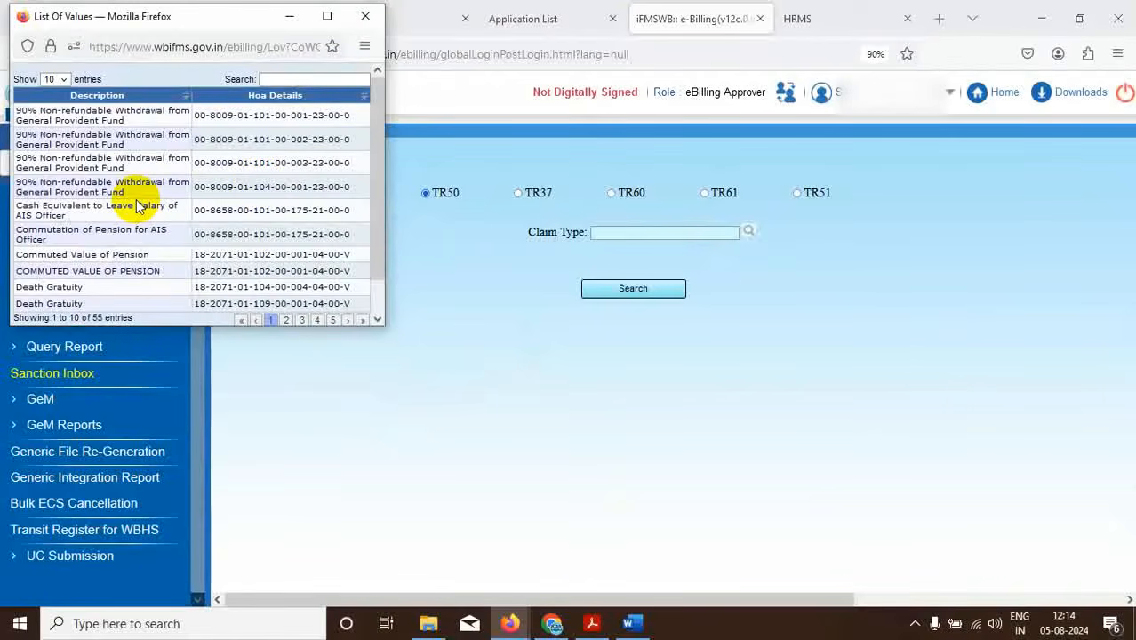
{"action": "left_click", "coordinate": [56, 78]}
{"action": "left_click", "coordinate": [54, 148]}
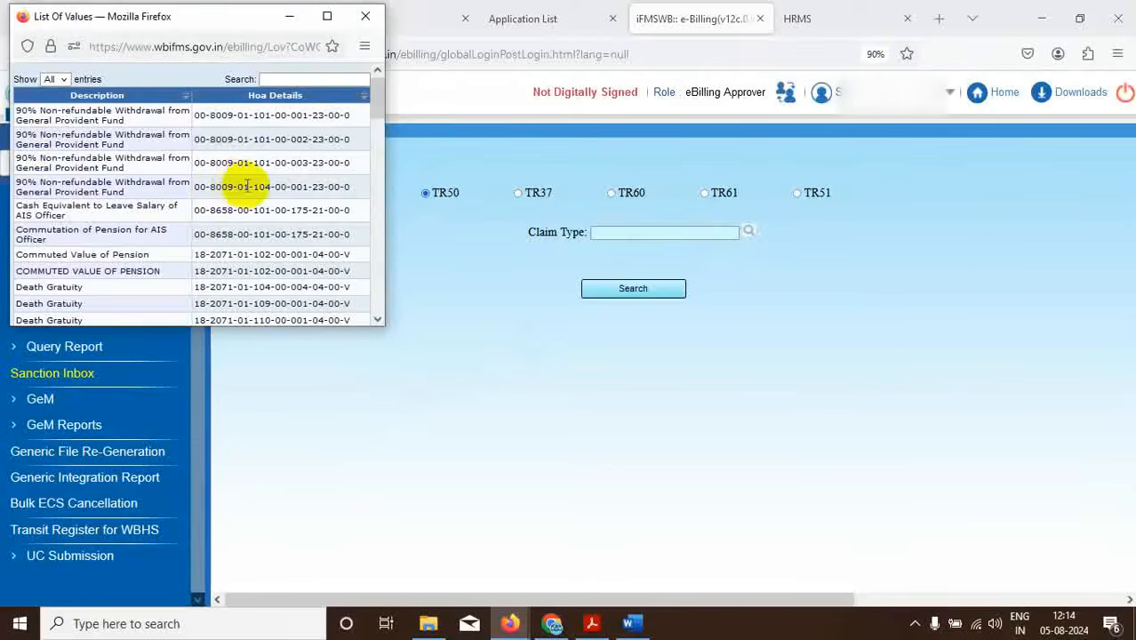
{"action": "left_click", "coordinate": [327, 16]}
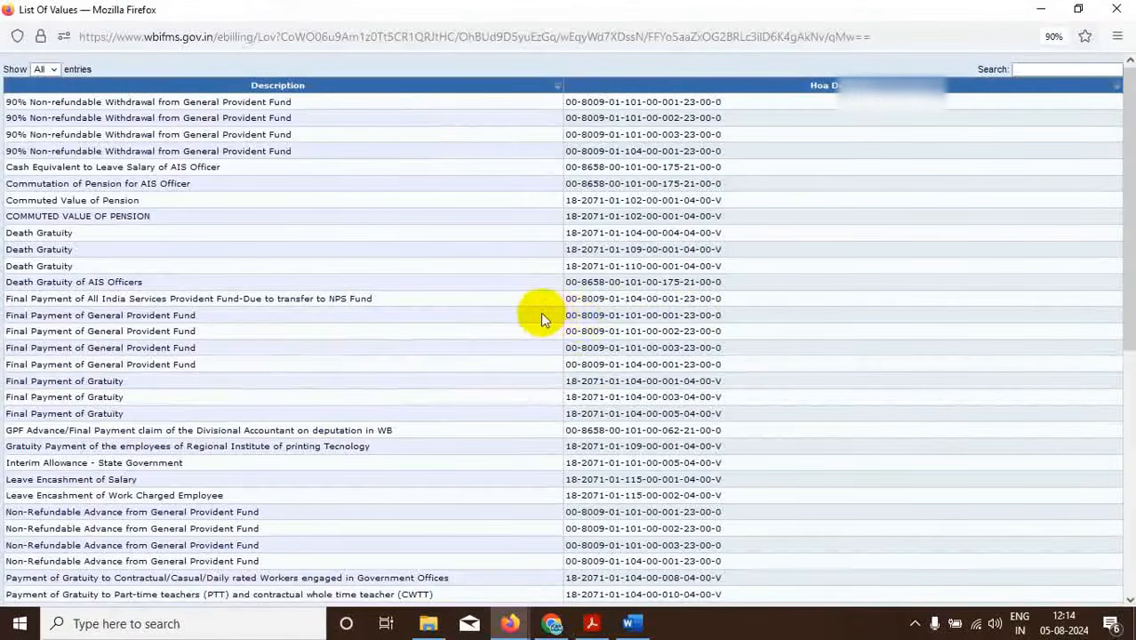
{"action": "left_click", "coordinate": [595, 316]}
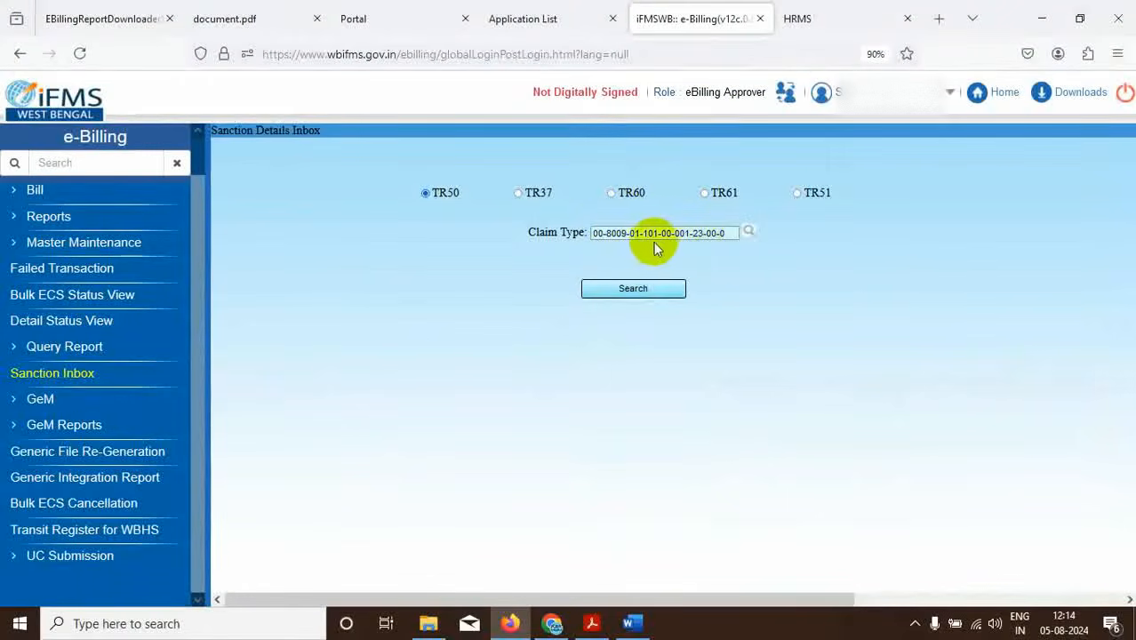
Search TR50 sanctions, select the 1915363 GPF final payment sanction, and proceed to prepare its bill.
{"action": "left_click", "coordinate": [617, 288]}
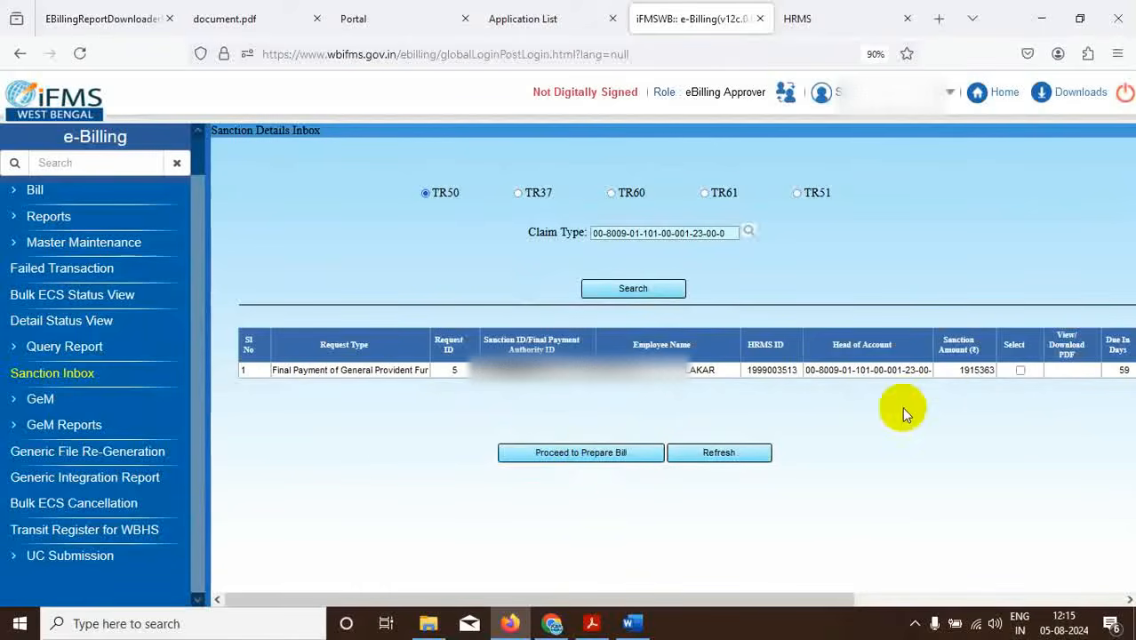
{"action": "left_click", "coordinate": [1021, 373]}
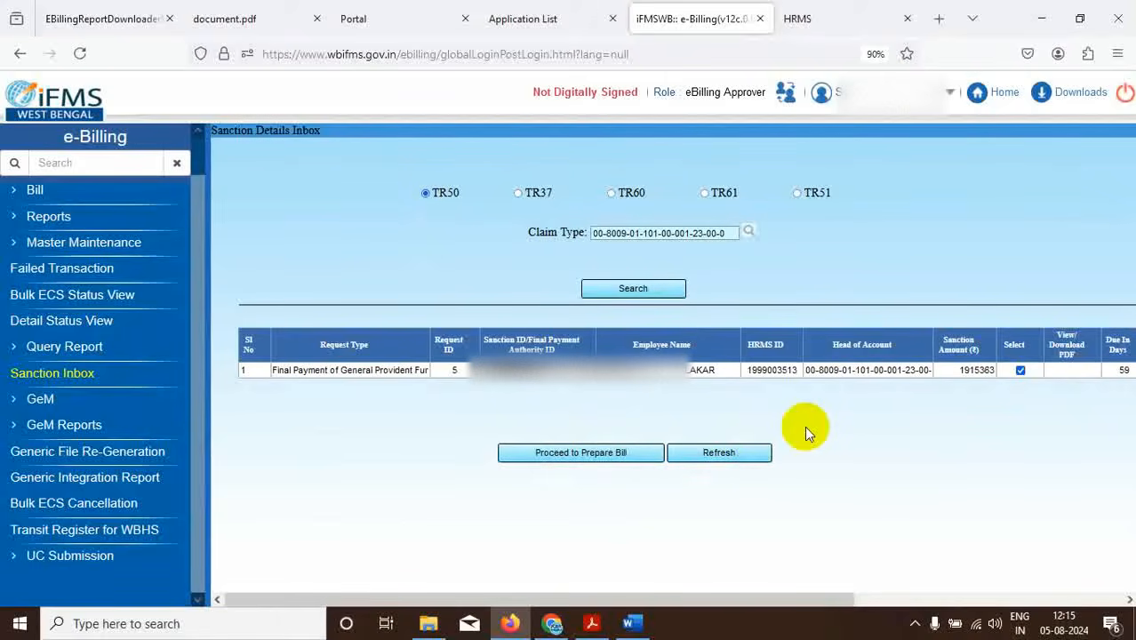
{"action": "left_click_drag", "start_coordinate": [618, 599], "coordinate": [645, 601]}
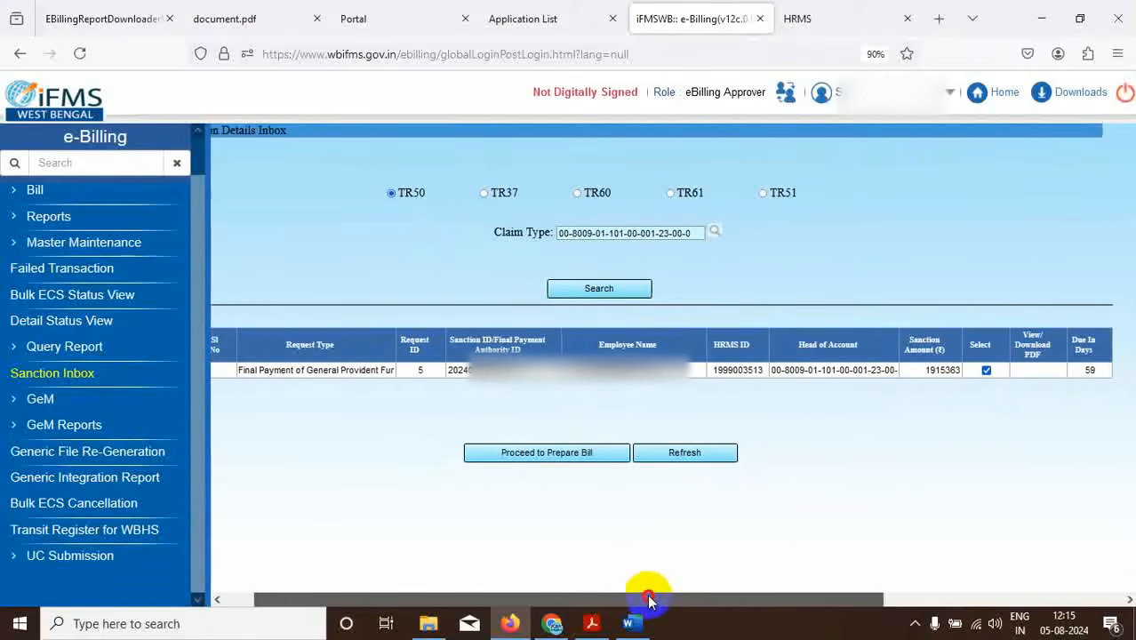
{"action": "left_click", "coordinate": [554, 455]}
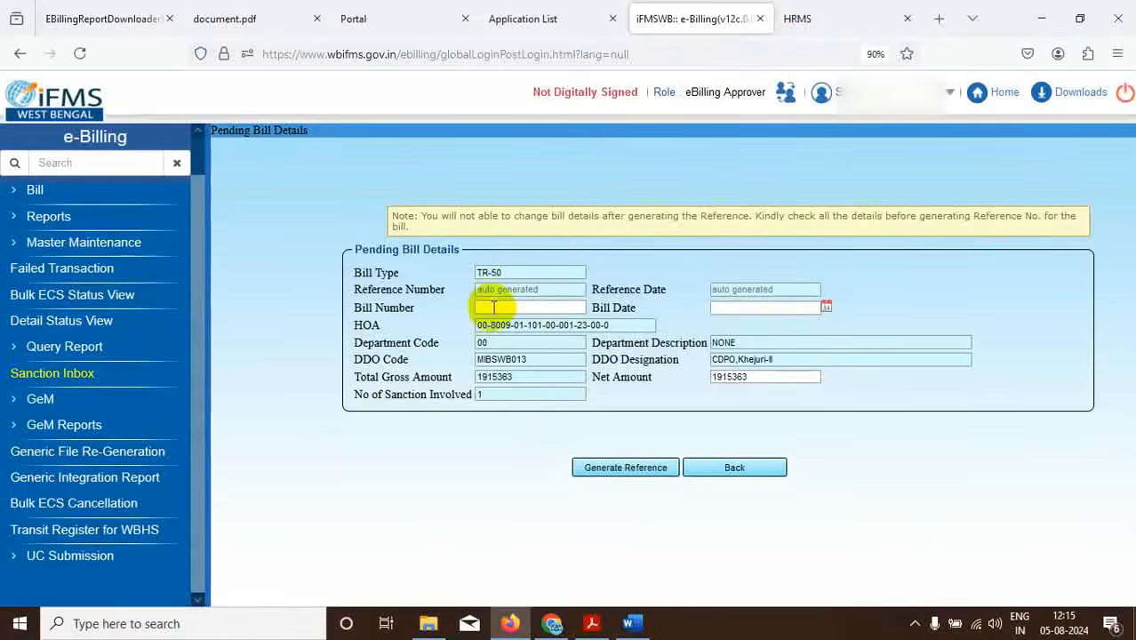
Enter bill number 22 and bill date 05/08/2024, then generate the bill reference.
{"action": "left_click", "coordinate": [482, 308]}
{"action": "type", "text": "22/2024-2025"}
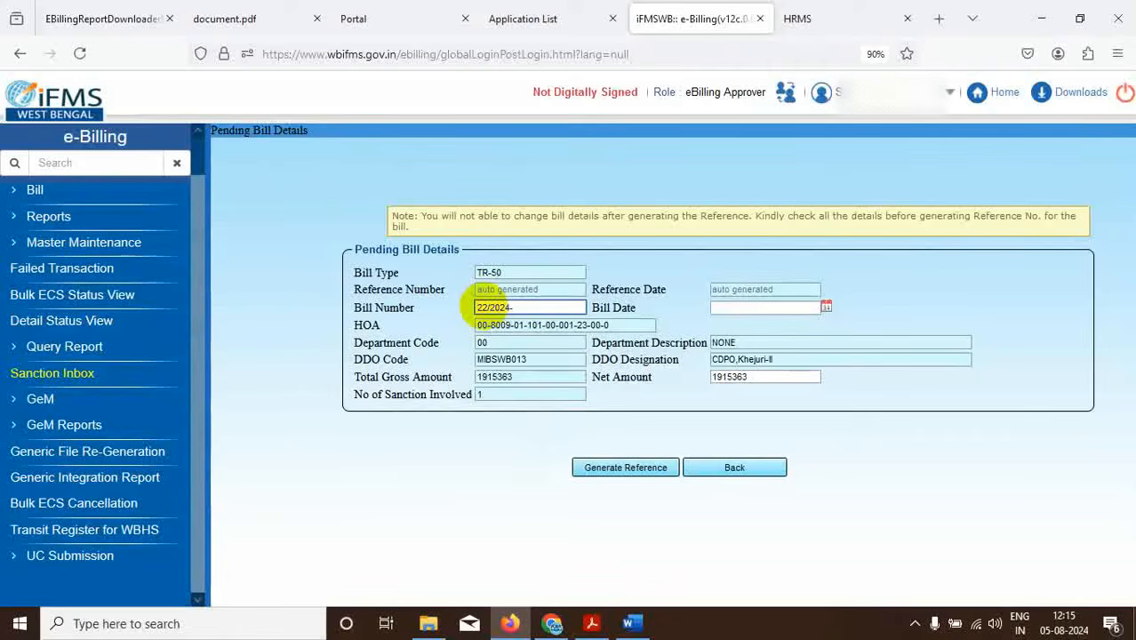
{"action": "left_click", "coordinate": [826, 307]}
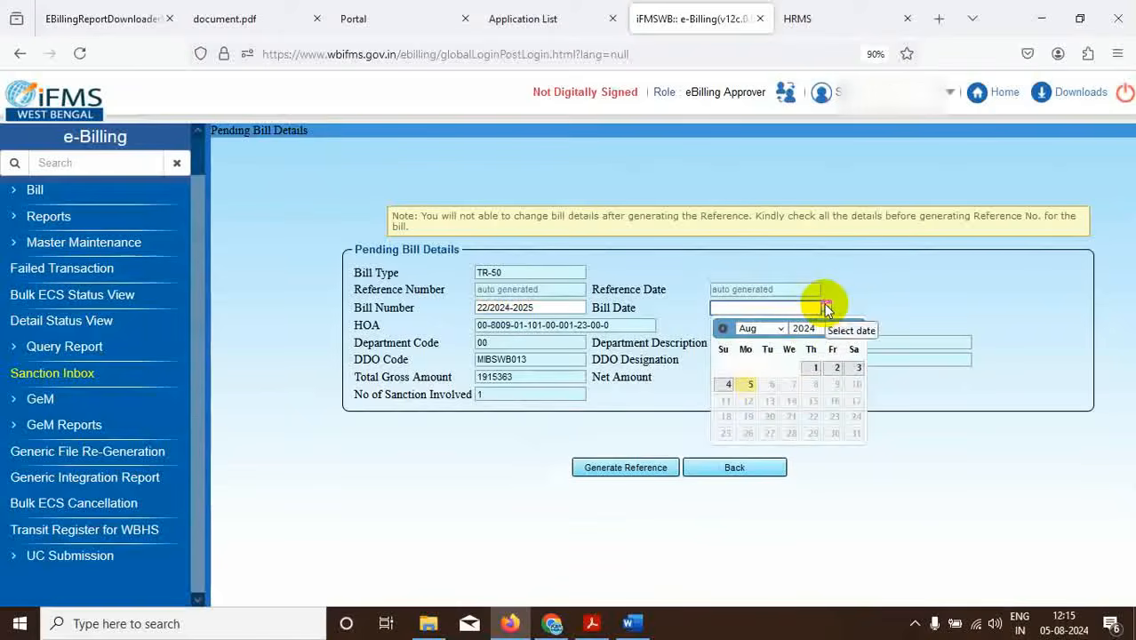
{"action": "left_click", "coordinate": [751, 384]}
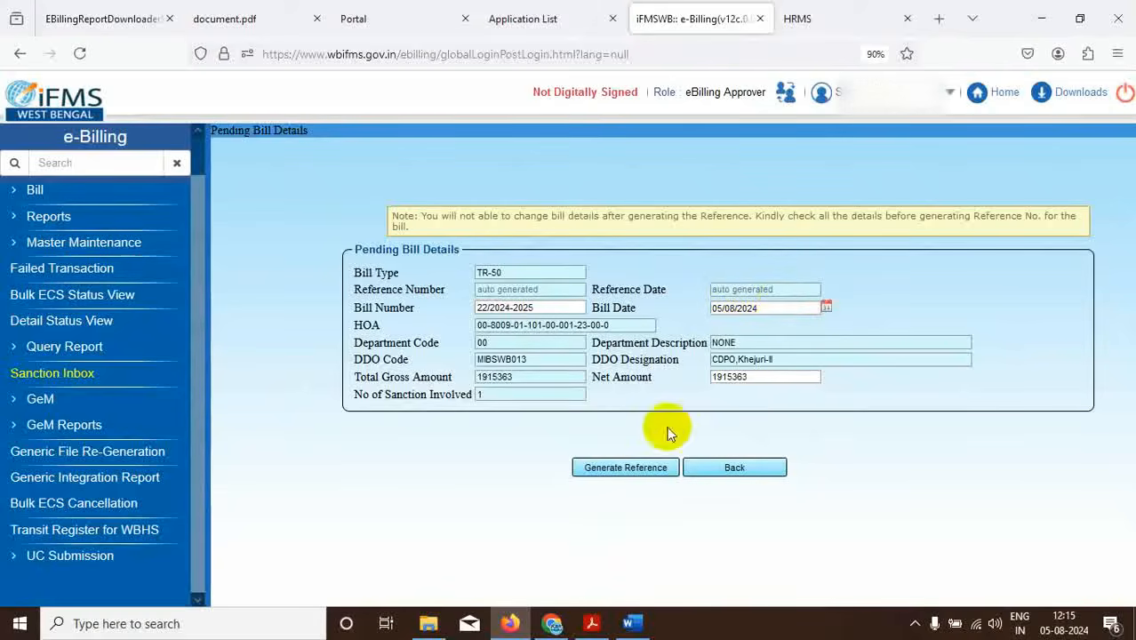
{"action": "left_click", "coordinate": [603, 466]}
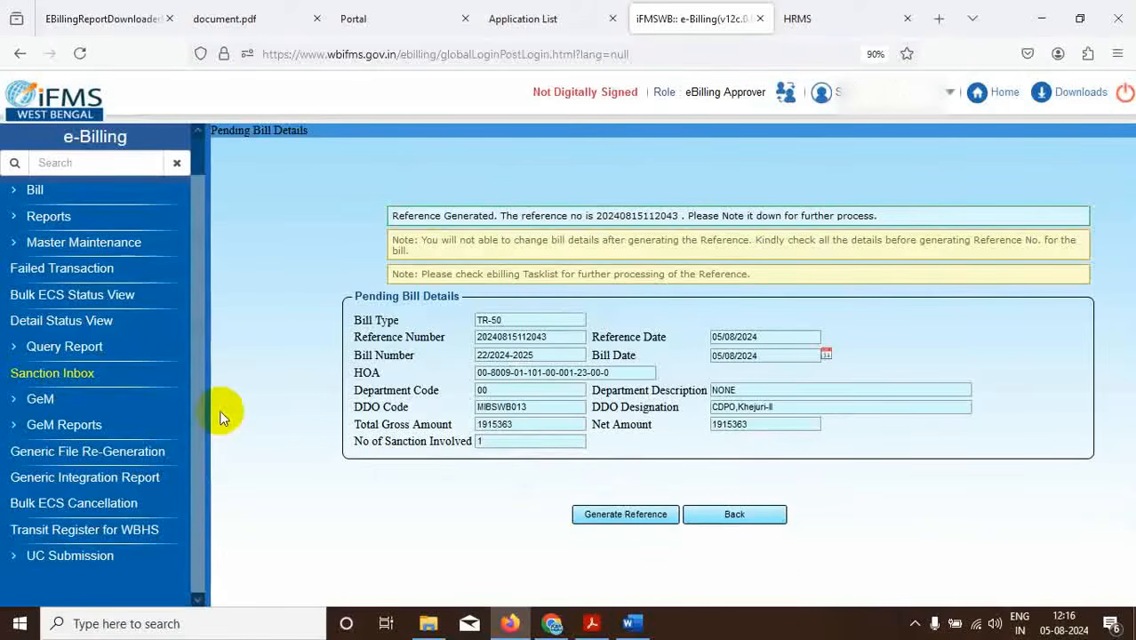
Reopen e-Billing without a digital signature certificate and go to the Task List.
{"action": "left_click", "coordinate": [539, 18]}
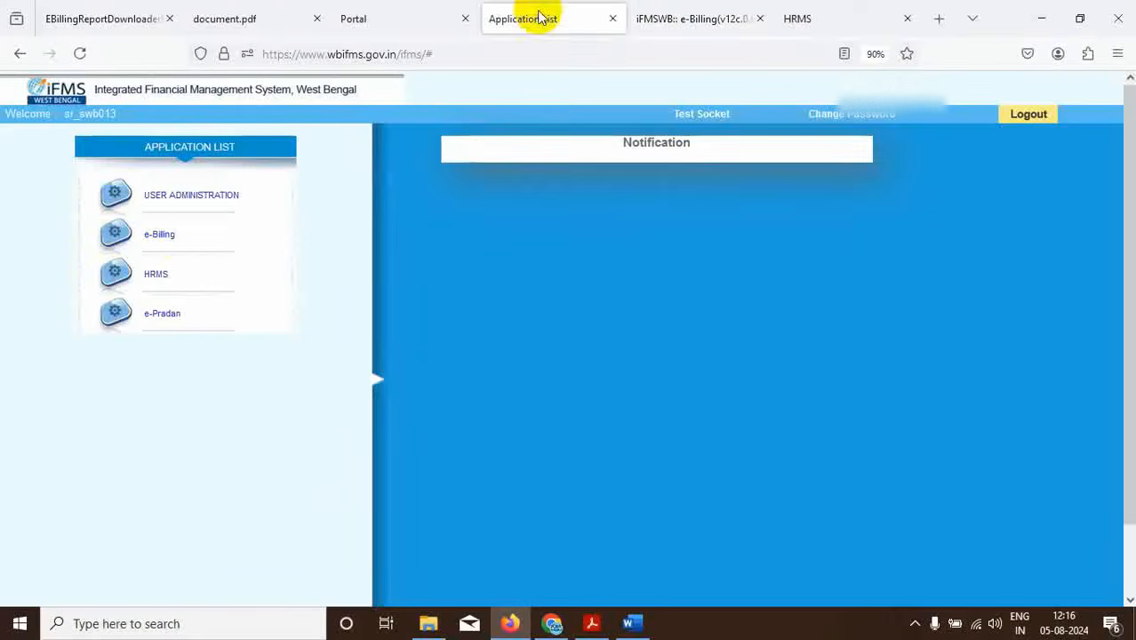
{"action": "left_click", "coordinate": [162, 237]}
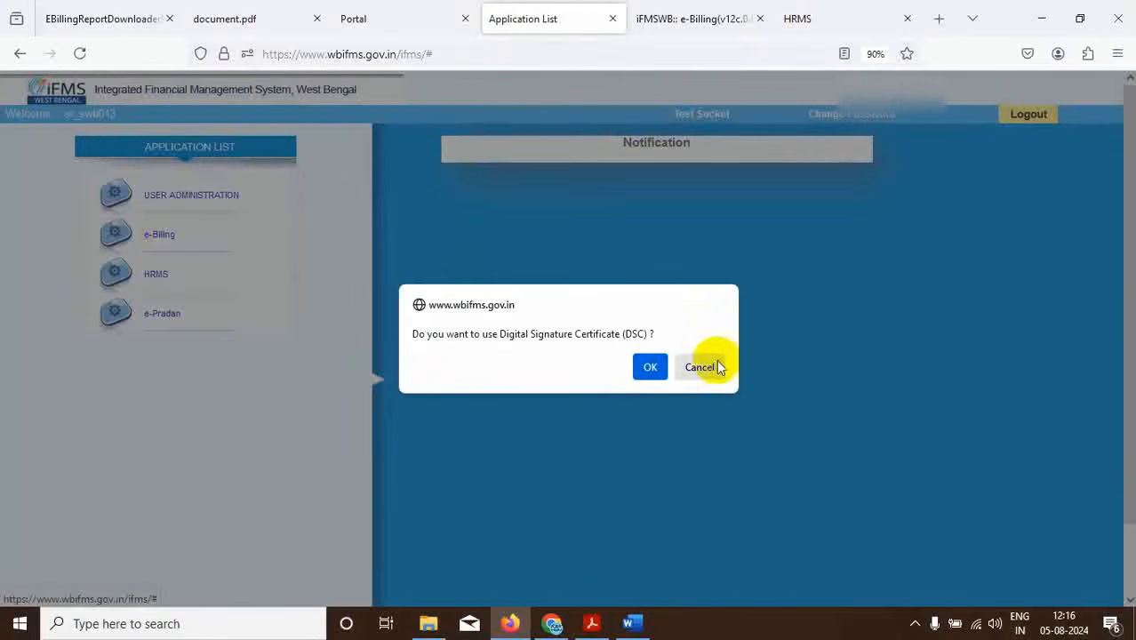
{"action": "left_click", "coordinate": [698, 367]}
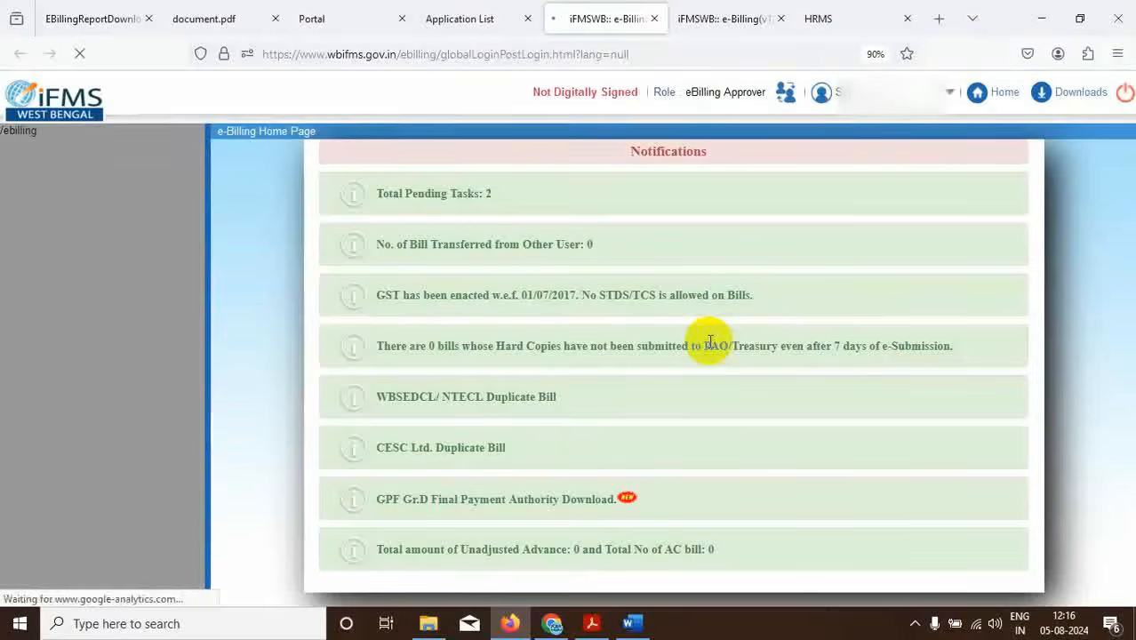
{"action": "left_click", "coordinate": [15, 205]}
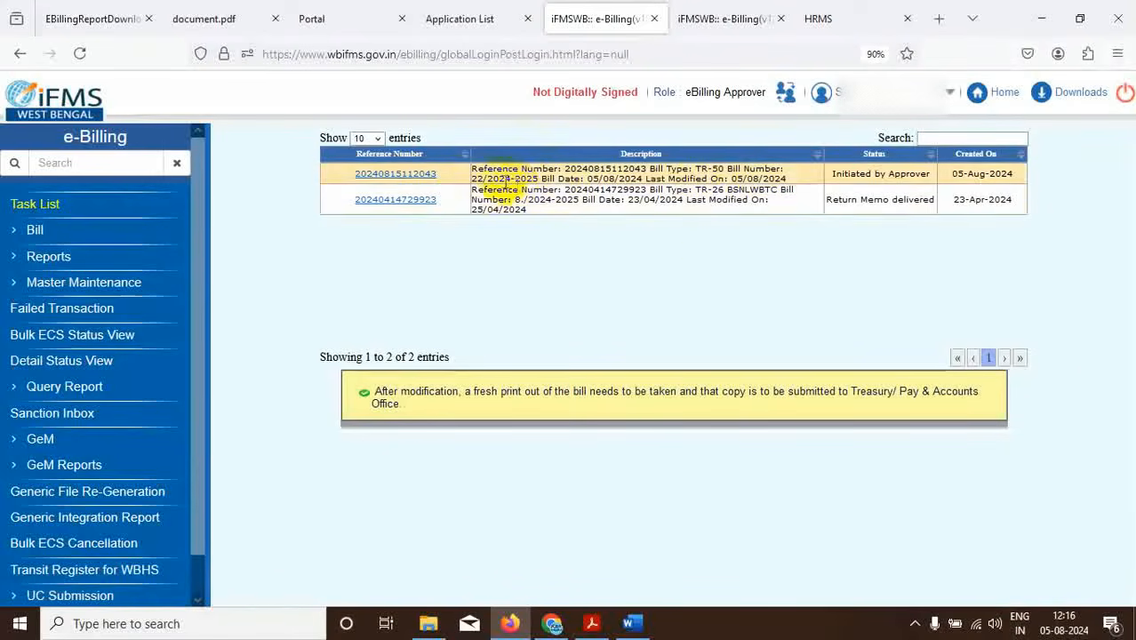
{"action": "left_click", "coordinate": [394, 175]}
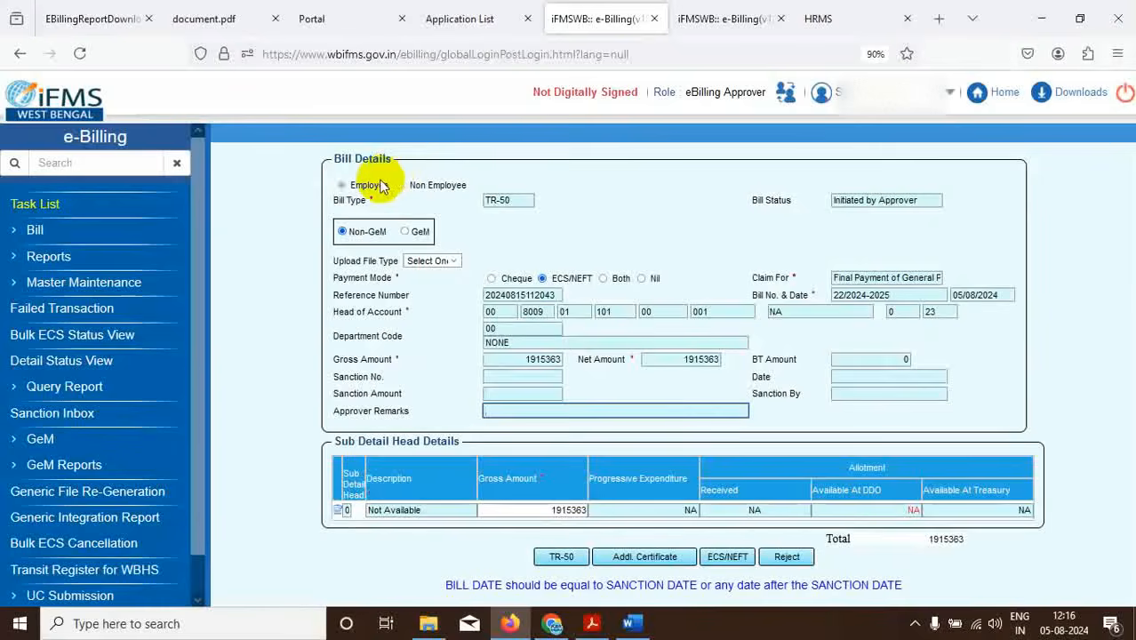
{"action": "left_click", "coordinate": [560, 560]}
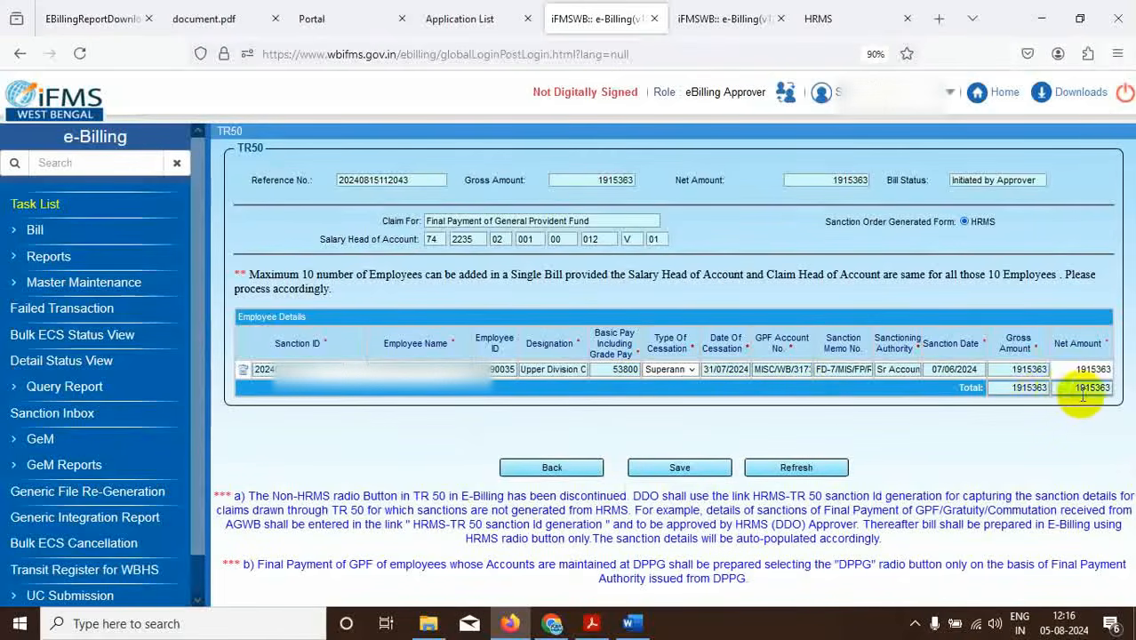
{"action": "left_click", "coordinate": [680, 466]}
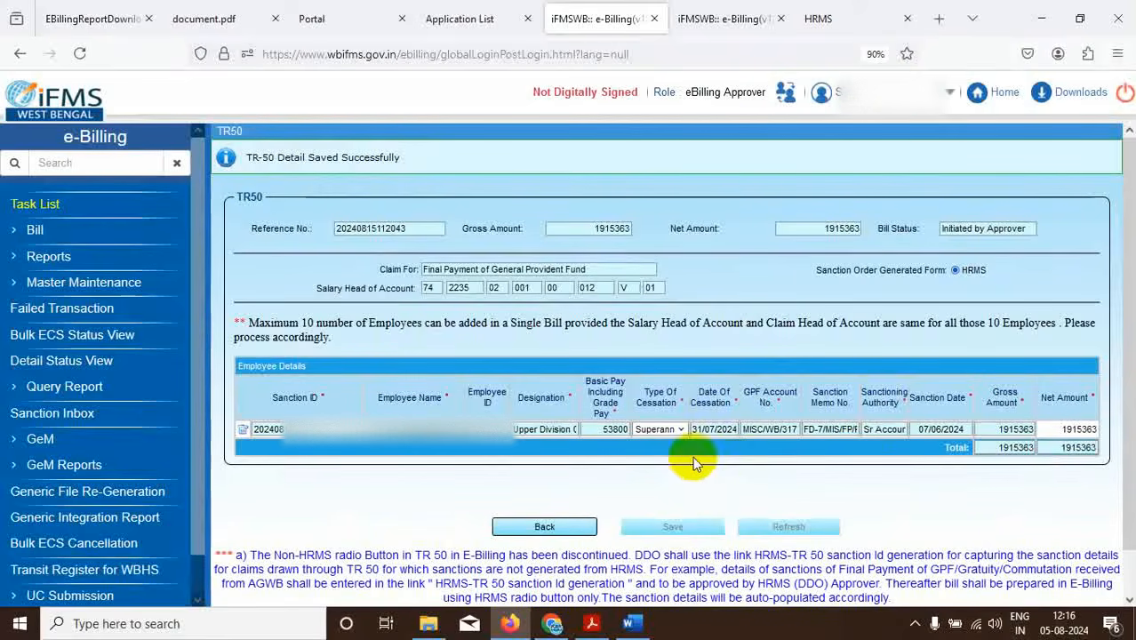
{"action": "left_click", "coordinate": [542, 526]}
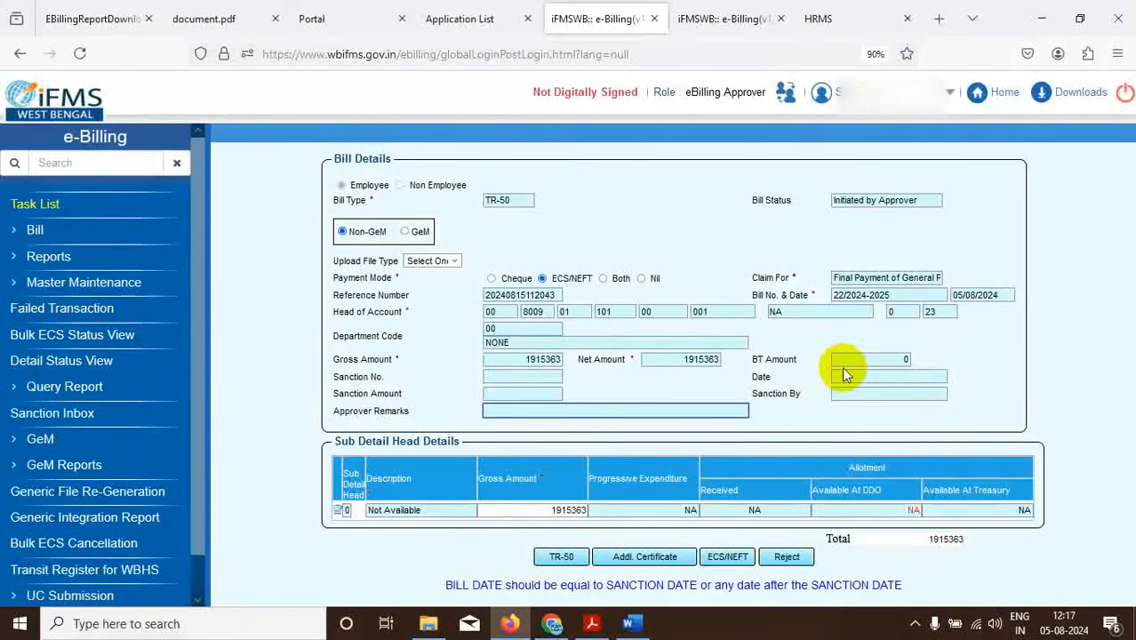
Add the ECS/NEFT beneficiary chosen from name suggestions with amount 1915363, and save it.
{"action": "left_click", "coordinate": [728, 556]}
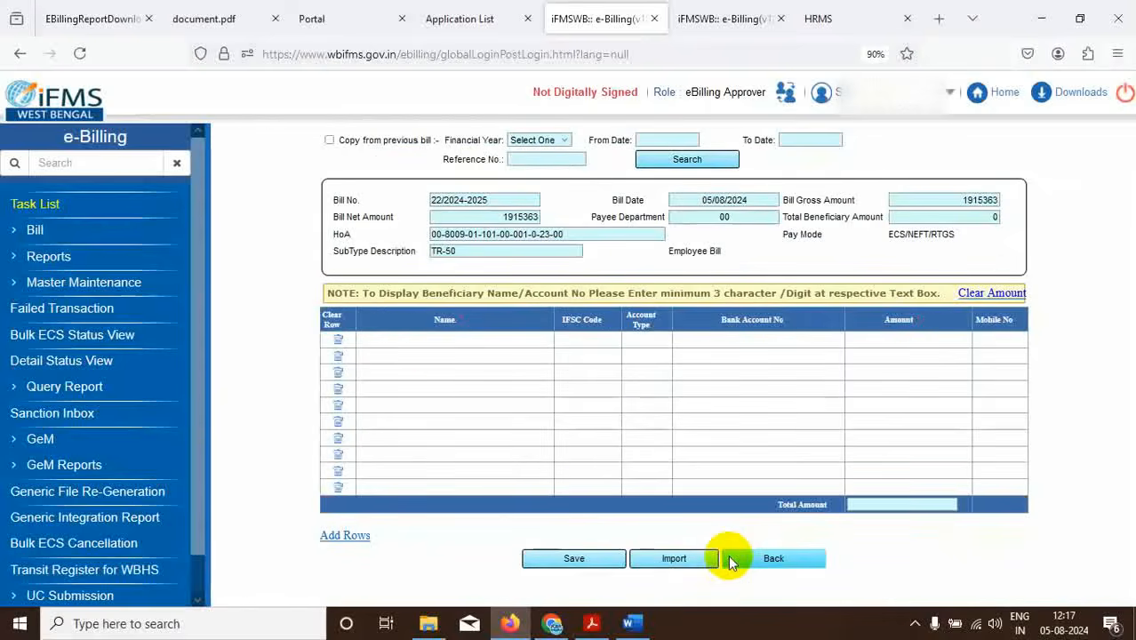
{"action": "left_click", "coordinate": [426, 338]}
{"action": "type", "text": "swap"}
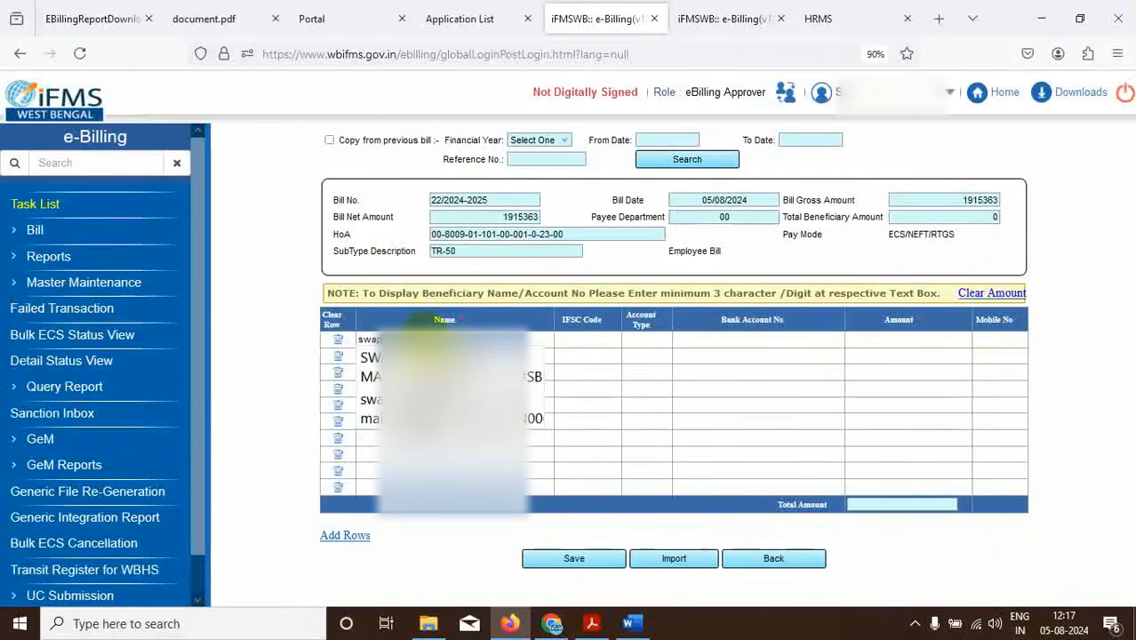
{"action": "left_click", "coordinate": [441, 366]}
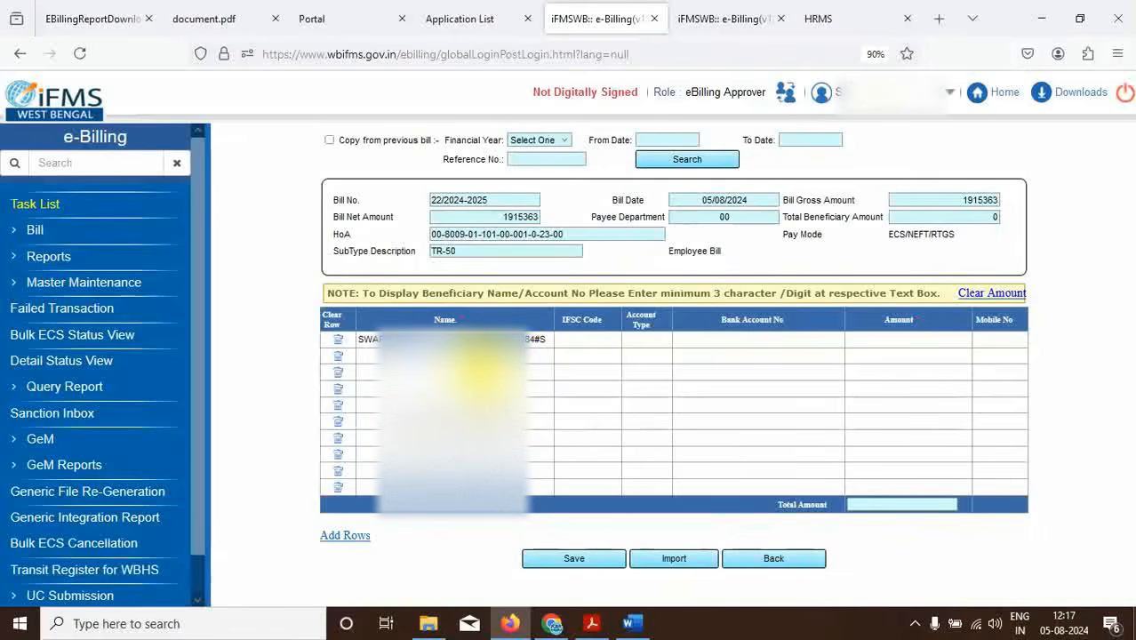
{"action": "left_click", "coordinate": [916, 343]}
{"action": "type", "text": "1915363"}
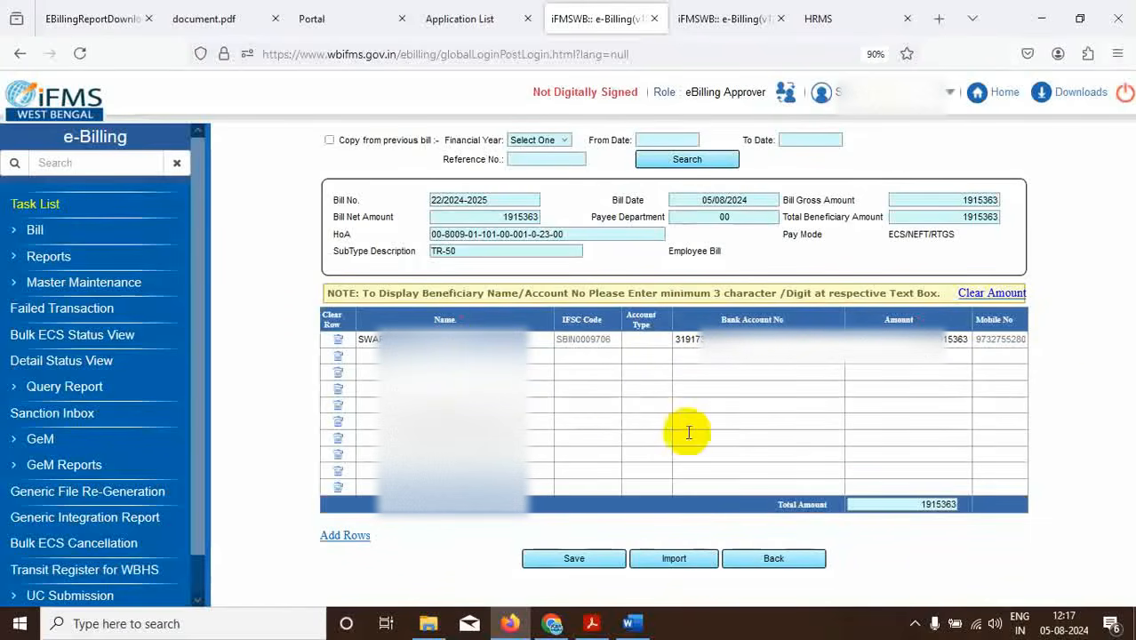
{"action": "left_click", "coordinate": [576, 561]}
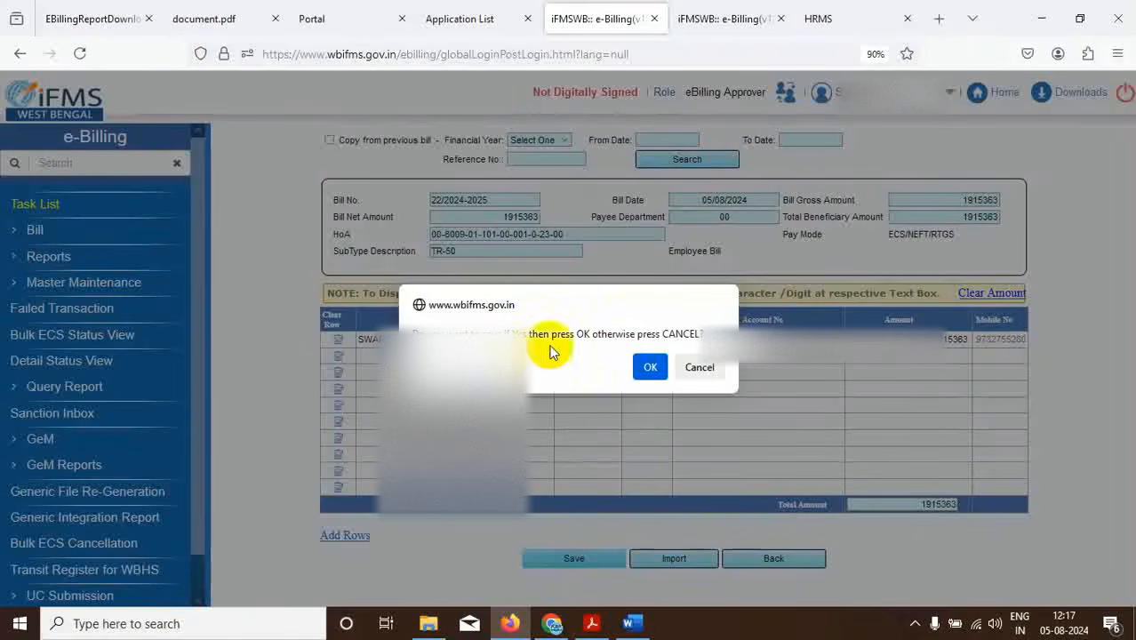
{"action": "left_click", "coordinate": [650, 368]}
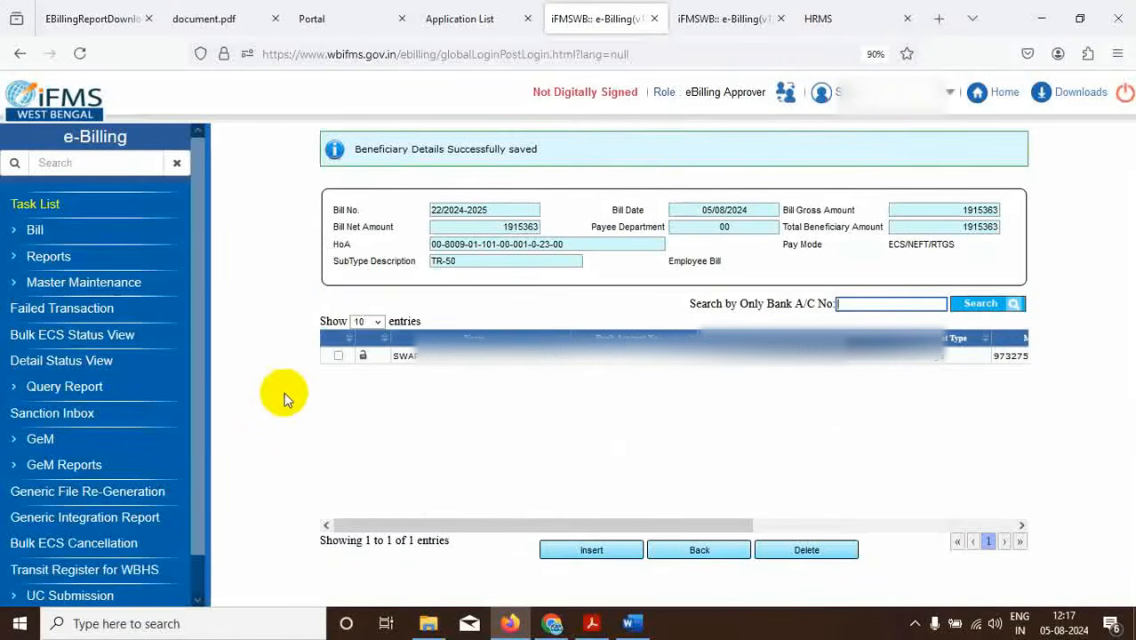
Go back from the beneficiary details page.
{"action": "left_click", "coordinate": [700, 555]}
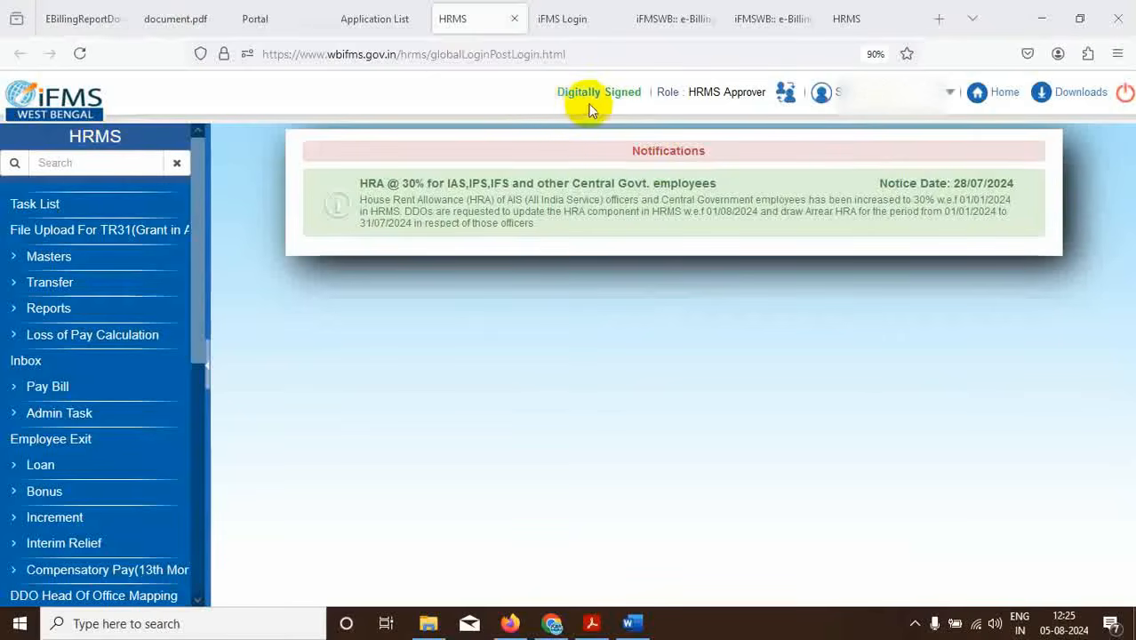
Launch e-Billing from the portal's application list and accept the digital signature certificate prompt.
{"action": "left_click", "coordinate": [49, 208]}
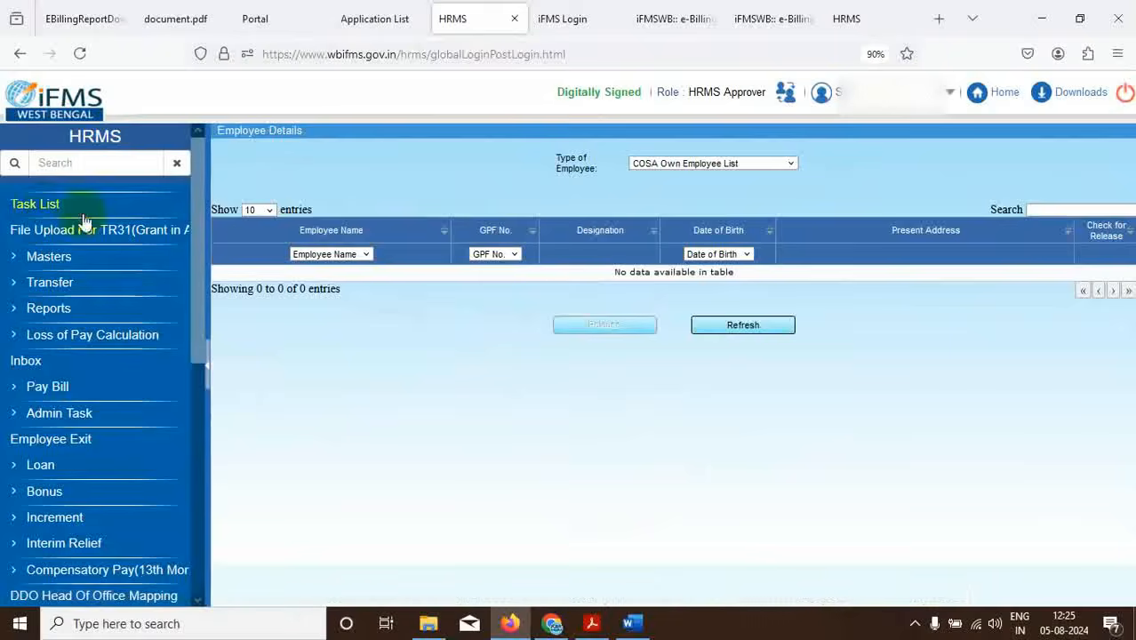
{"action": "left_click", "coordinate": [364, 19]}
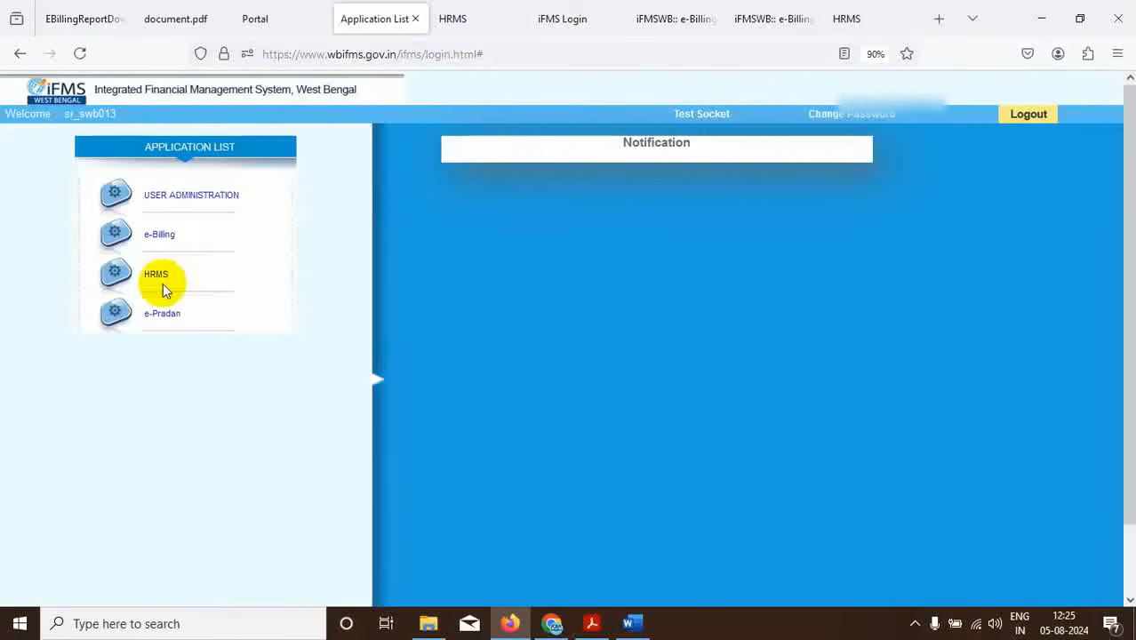
{"action": "left_click", "coordinate": [158, 236]}
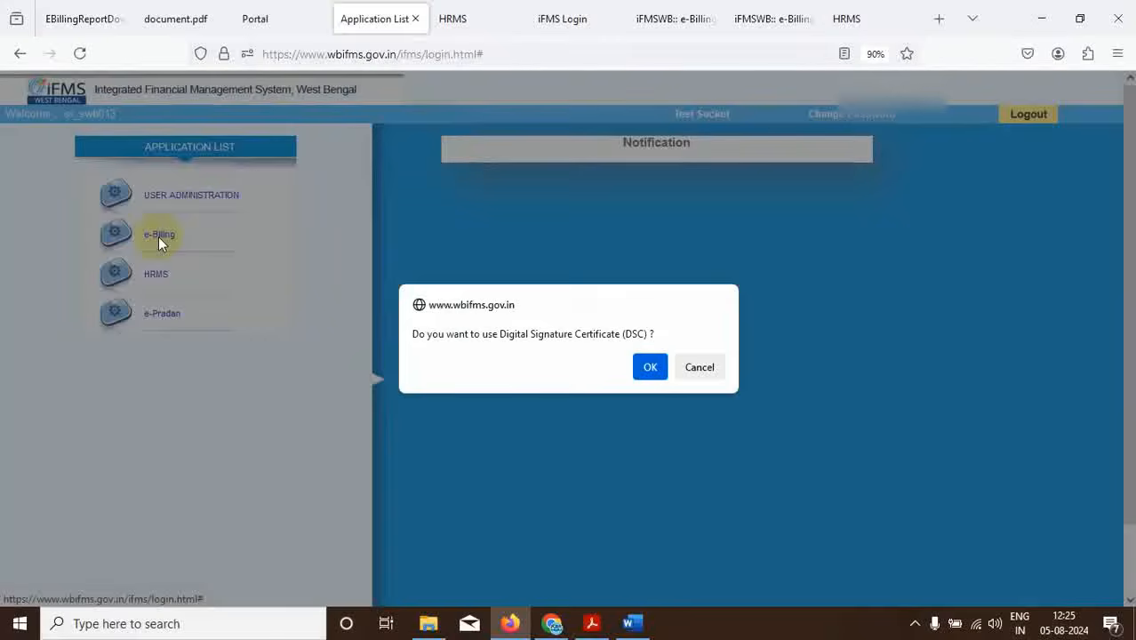
{"action": "left_click", "coordinate": [638, 368]}
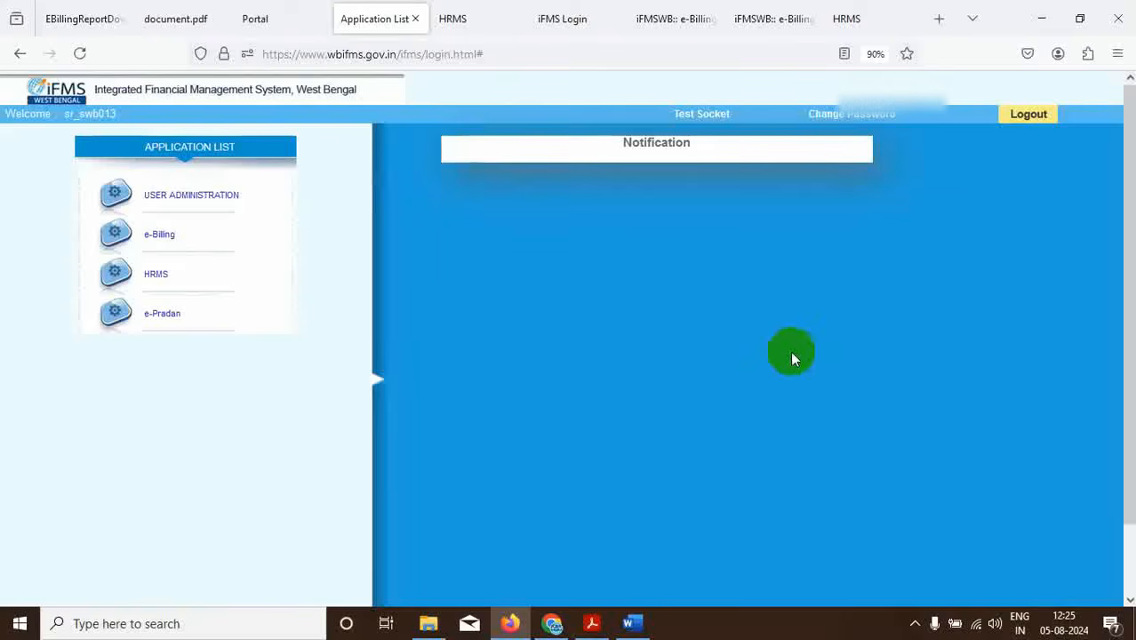
Sign with the chosen eMudhra certificate and acknowledge the verification and Success messages.
{"action": "left_click", "coordinate": [1042, 17]}
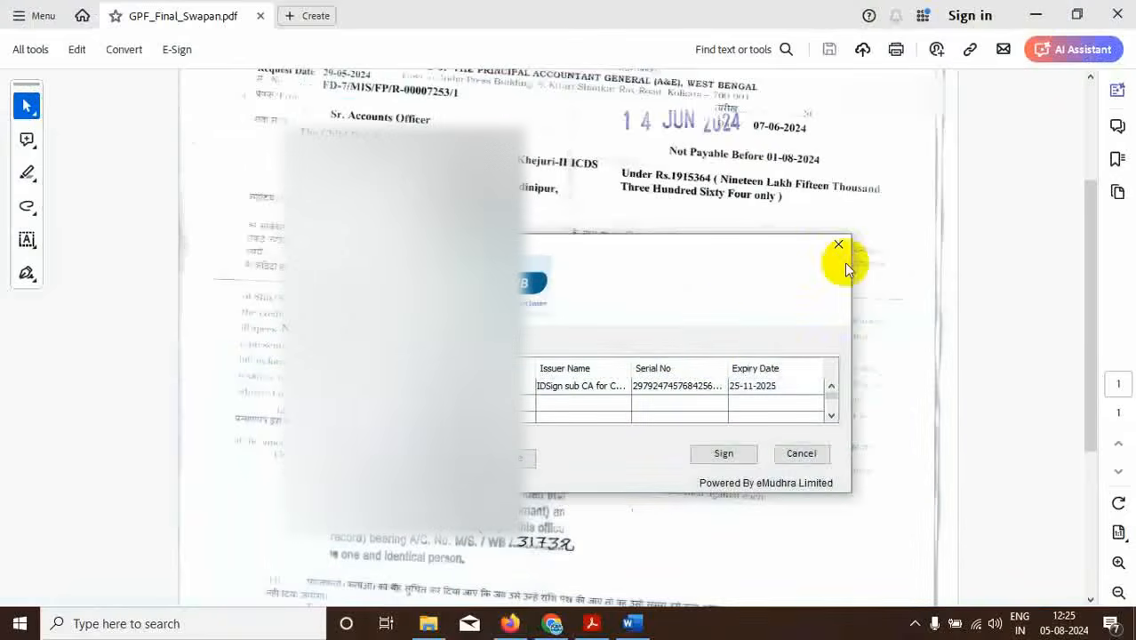
{"action": "left_click", "coordinate": [673, 389]}
{"action": "left_click", "coordinate": [725, 456]}
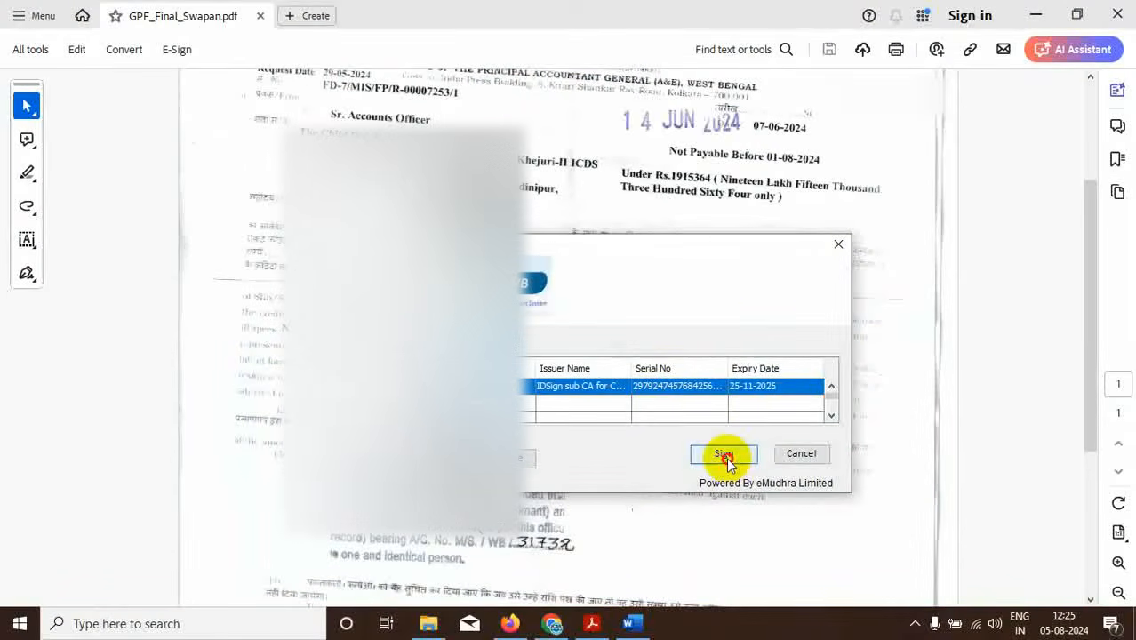
{"action": "left_click", "coordinate": [510, 625]}
{"action": "left_click", "coordinate": [708, 368]}
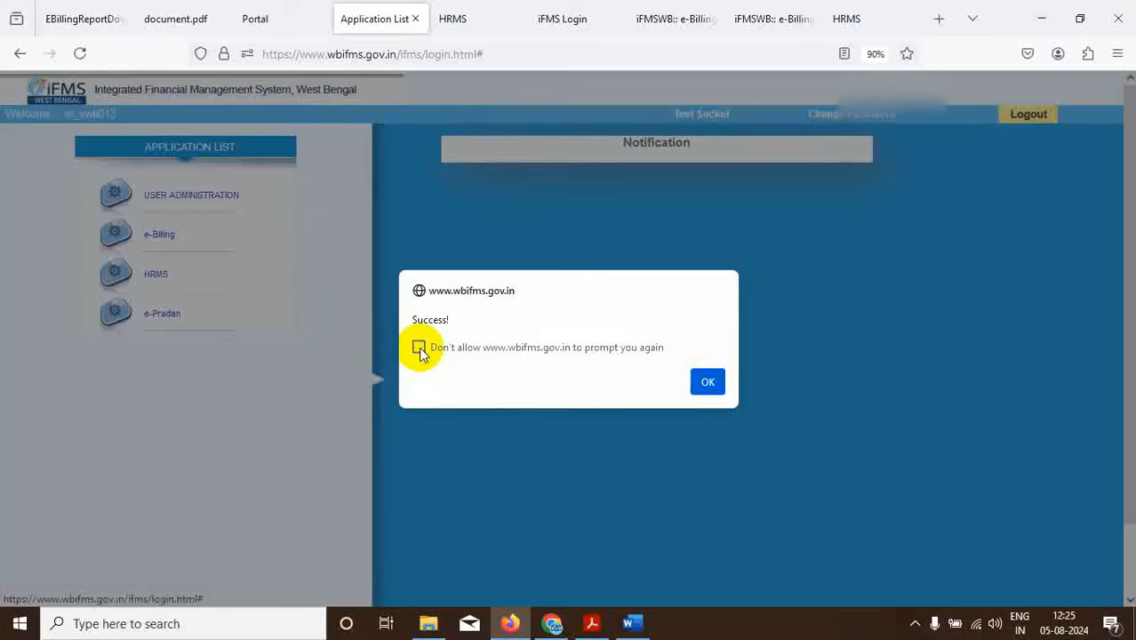
{"action": "left_click", "coordinate": [706, 384]}
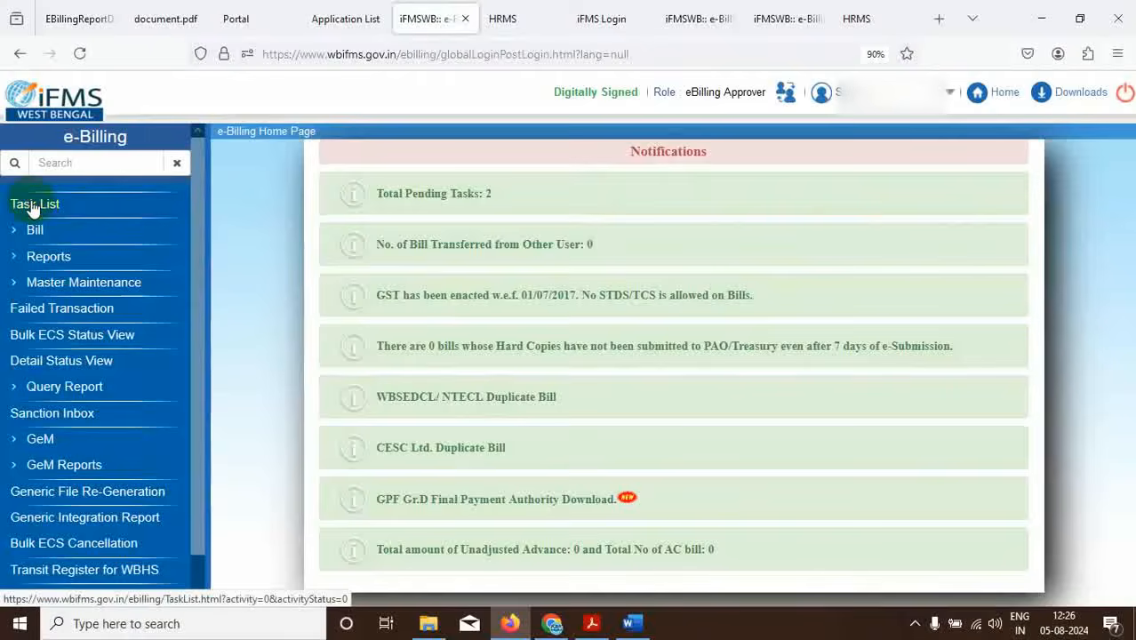
{"action": "left_click", "coordinate": [33, 205]}
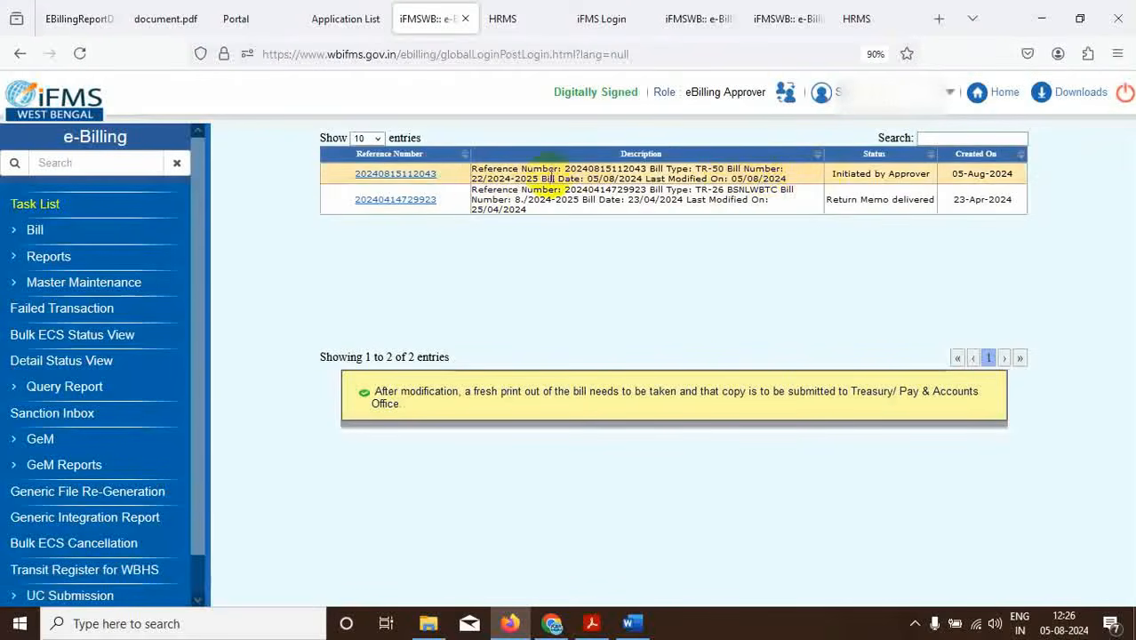
{"action": "left_click", "coordinate": [393, 182]}
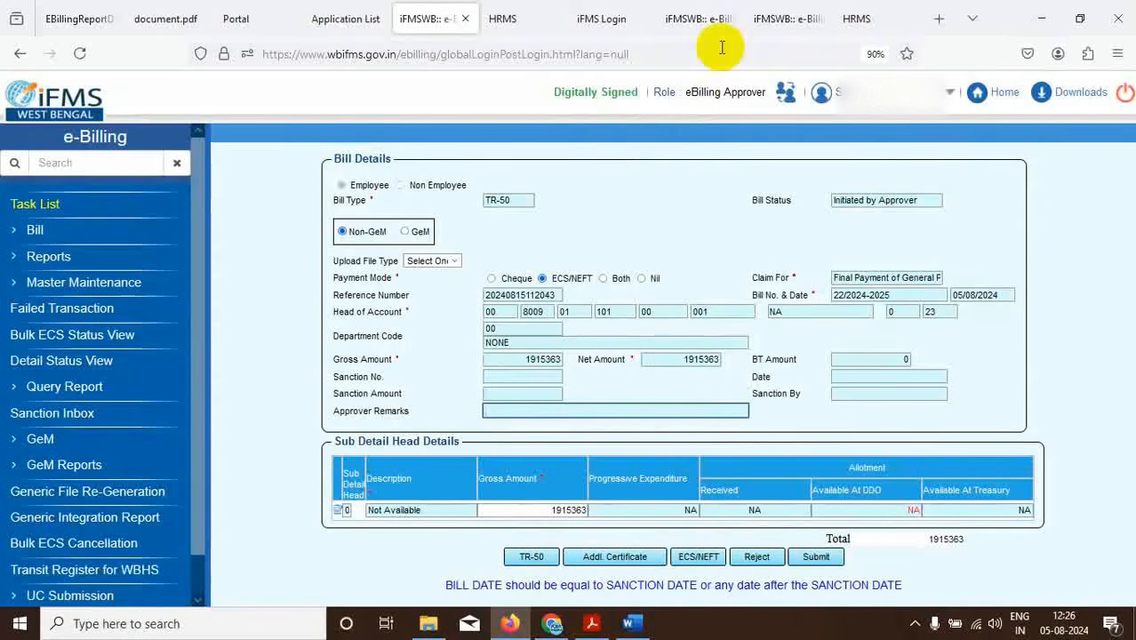
{"action": "left_click", "coordinate": [591, 623]}
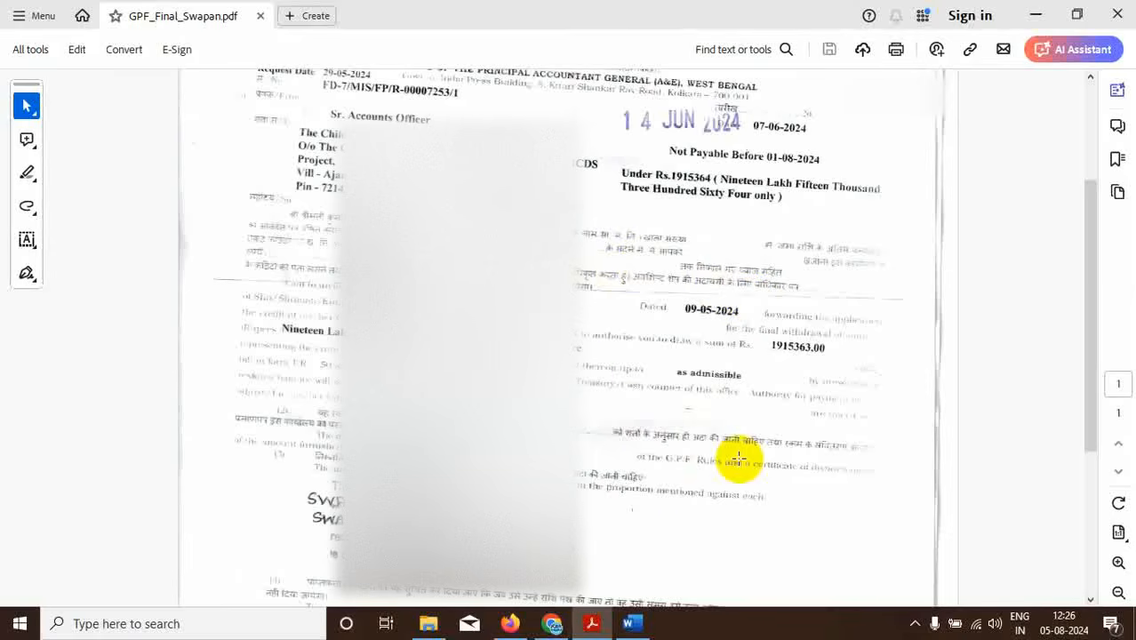
{"action": "left_click", "coordinate": [509, 622]}
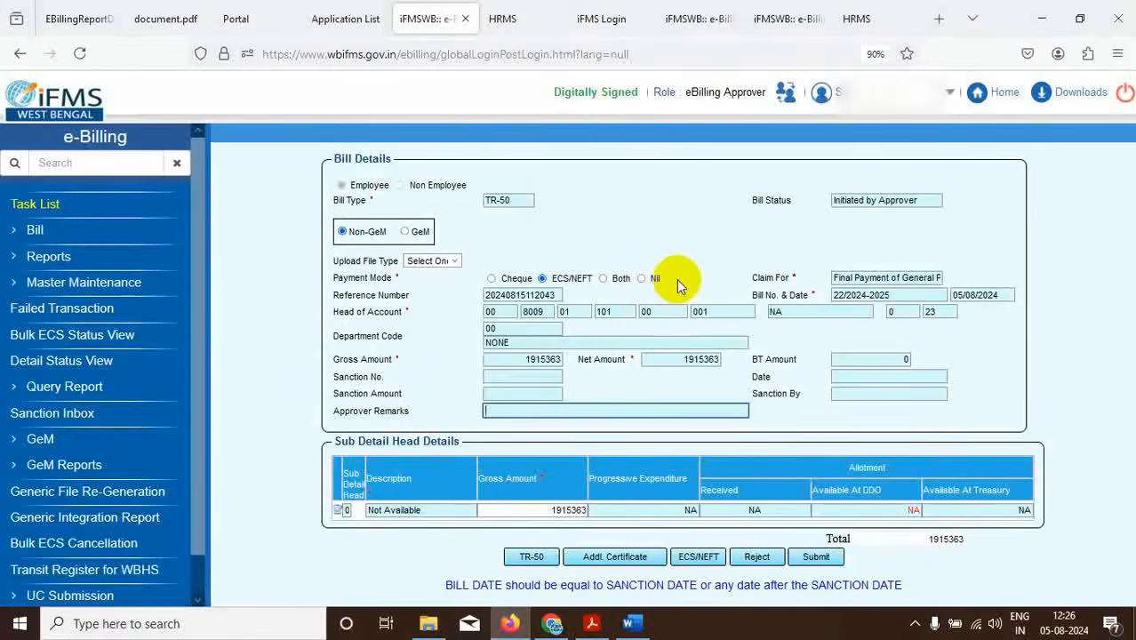